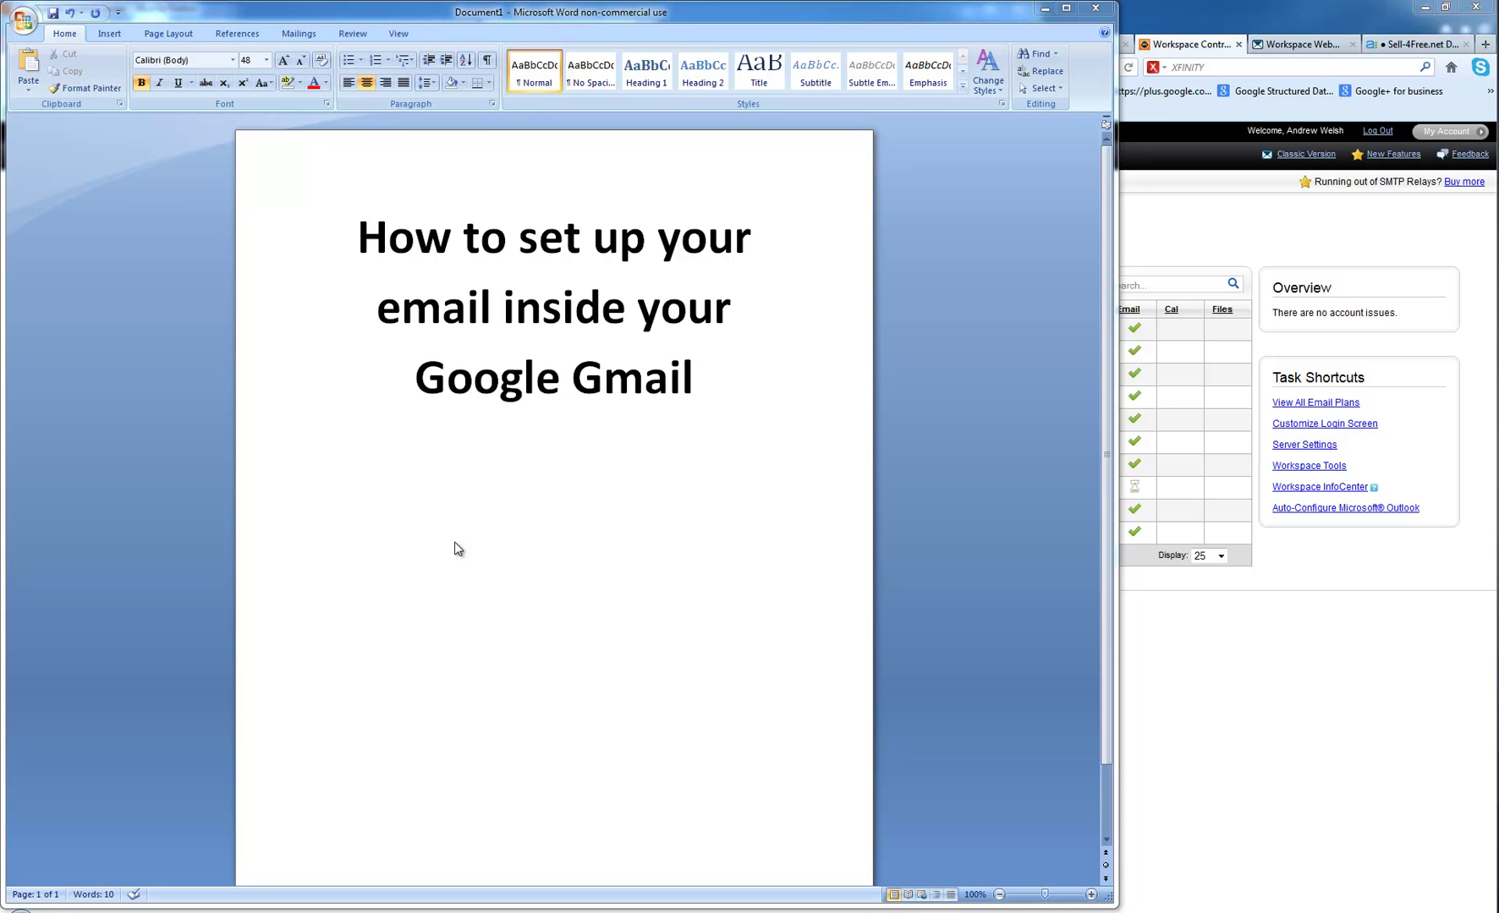
- Bring the Firefox Workspace Control Center with its email accounts list in front of Word
left_click(1151, 680)
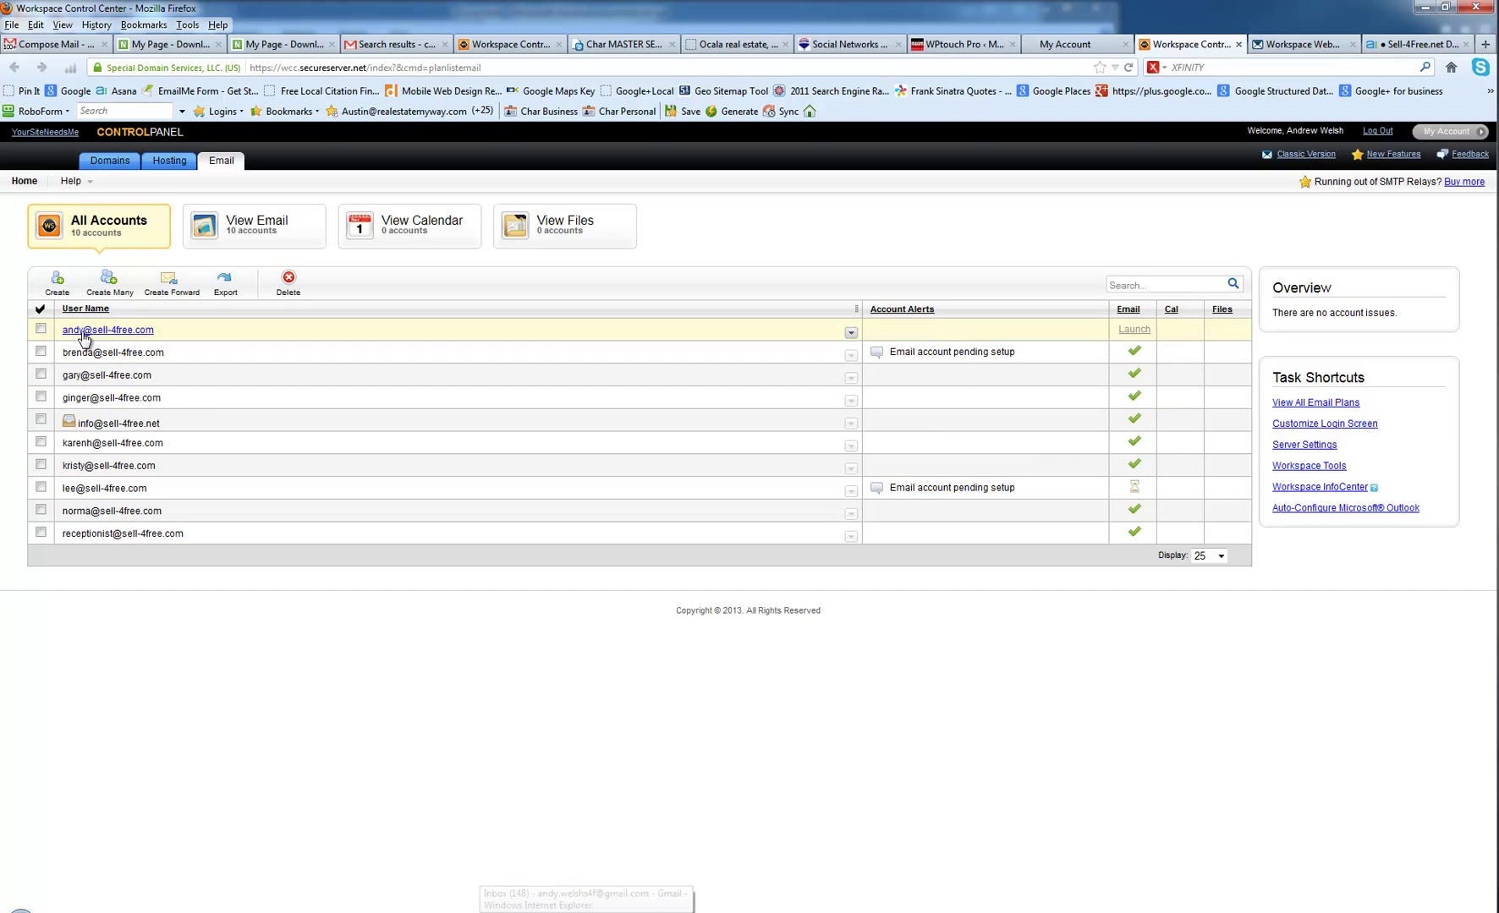
mouse_move(1134, 330)
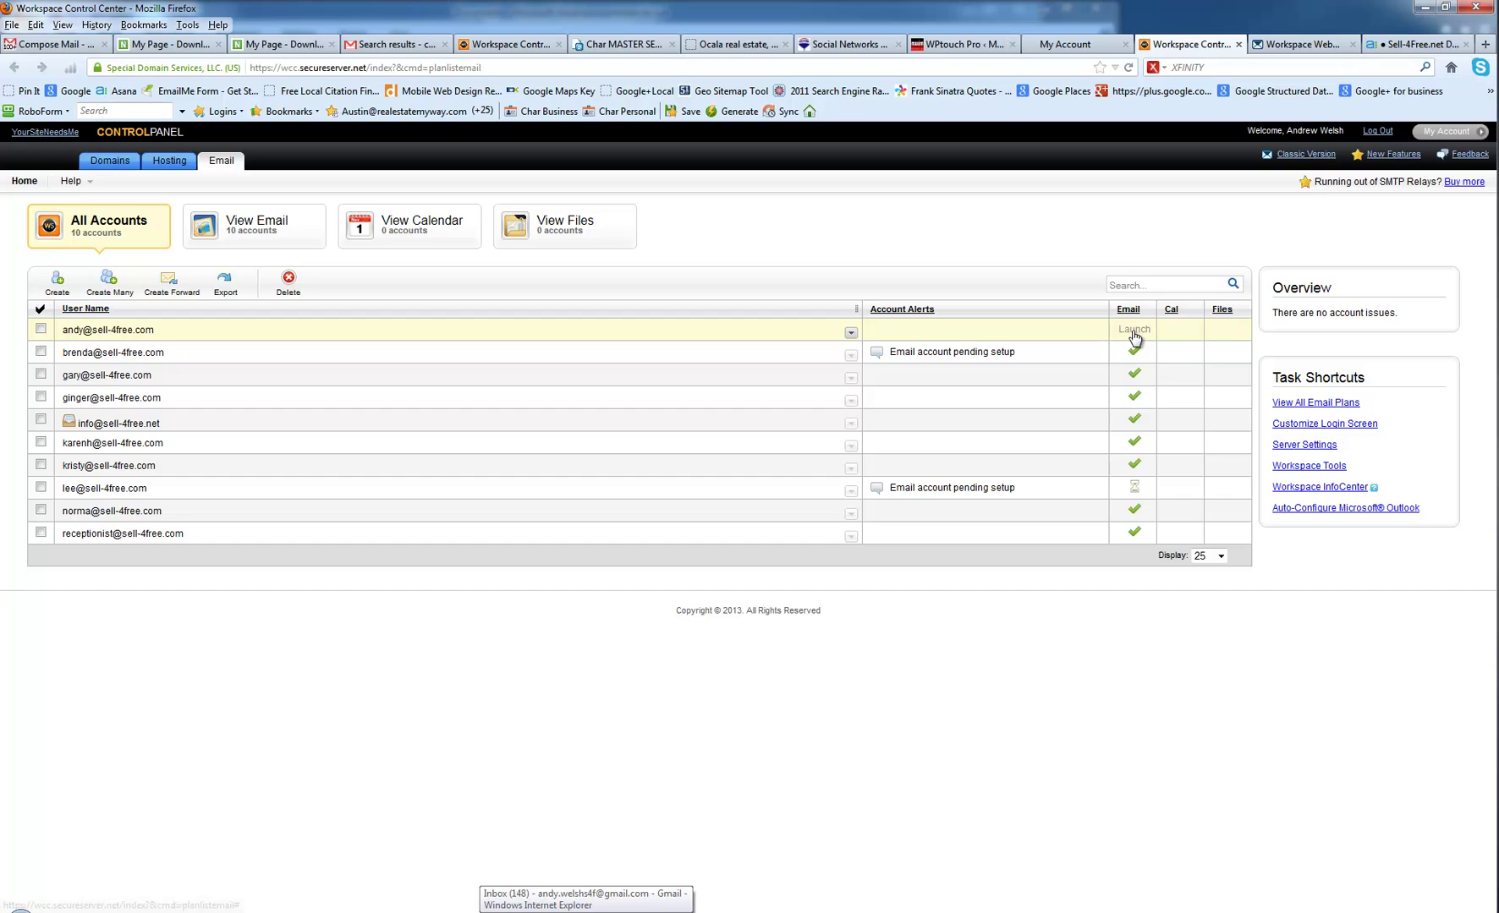
left_click(1280, 40)
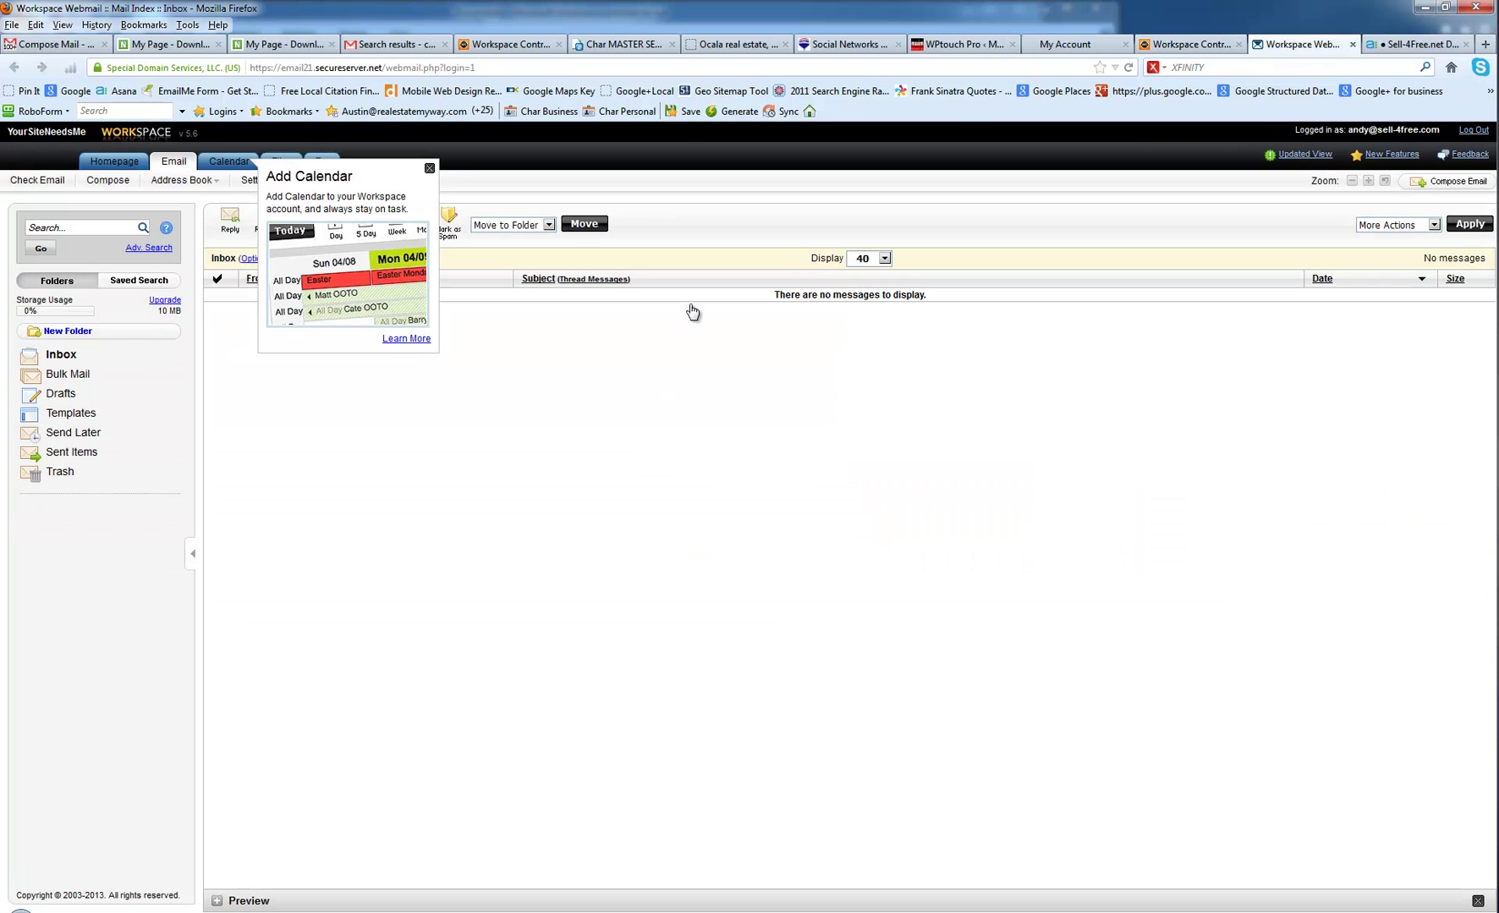
left_click(430, 172)
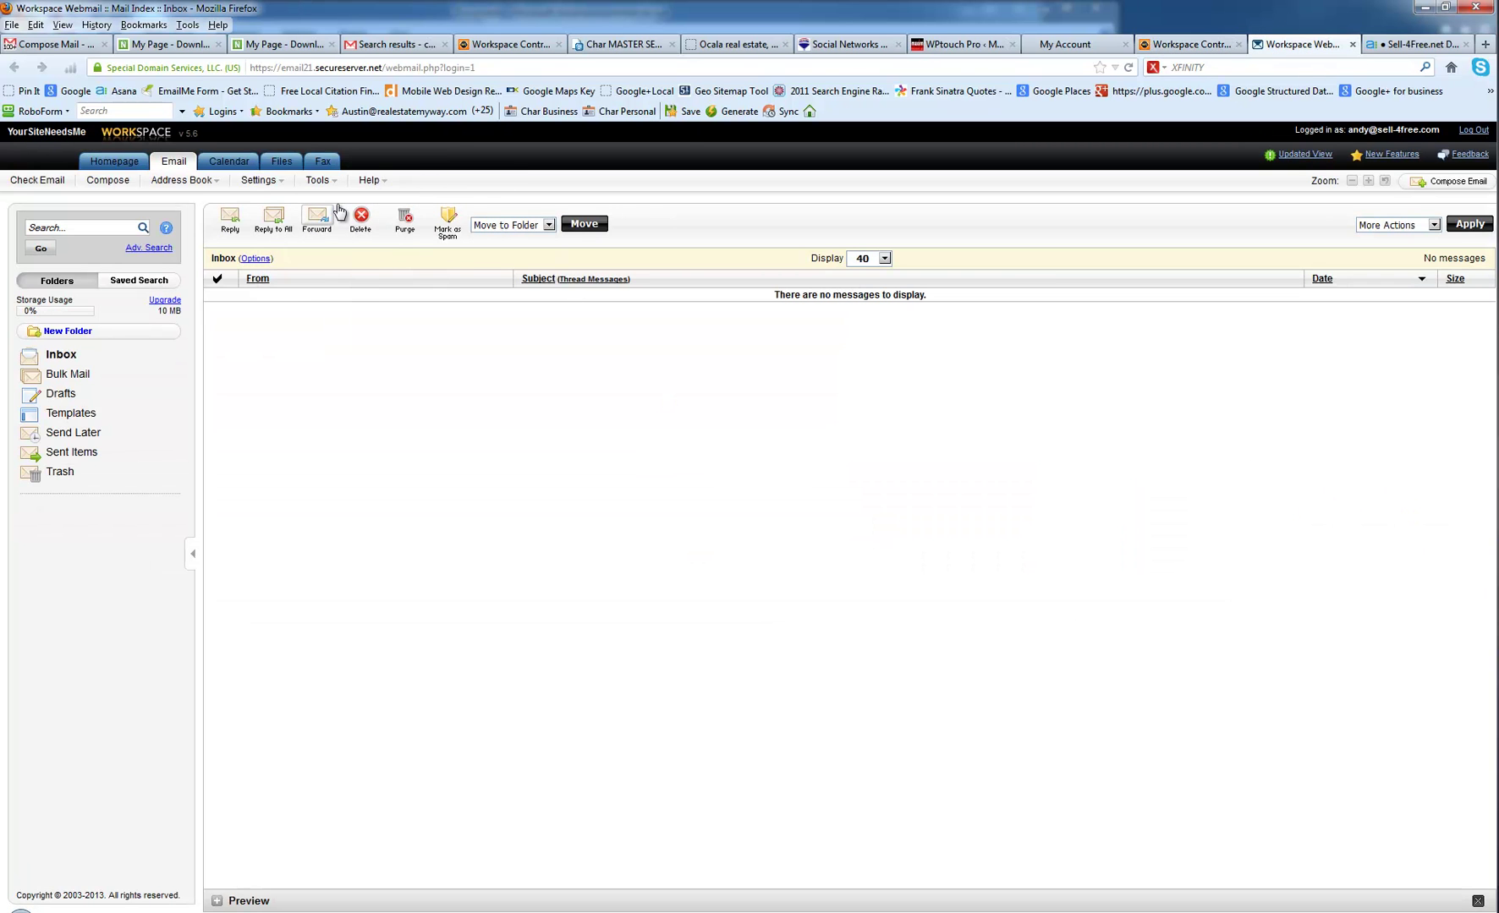
left_click(322, 182)
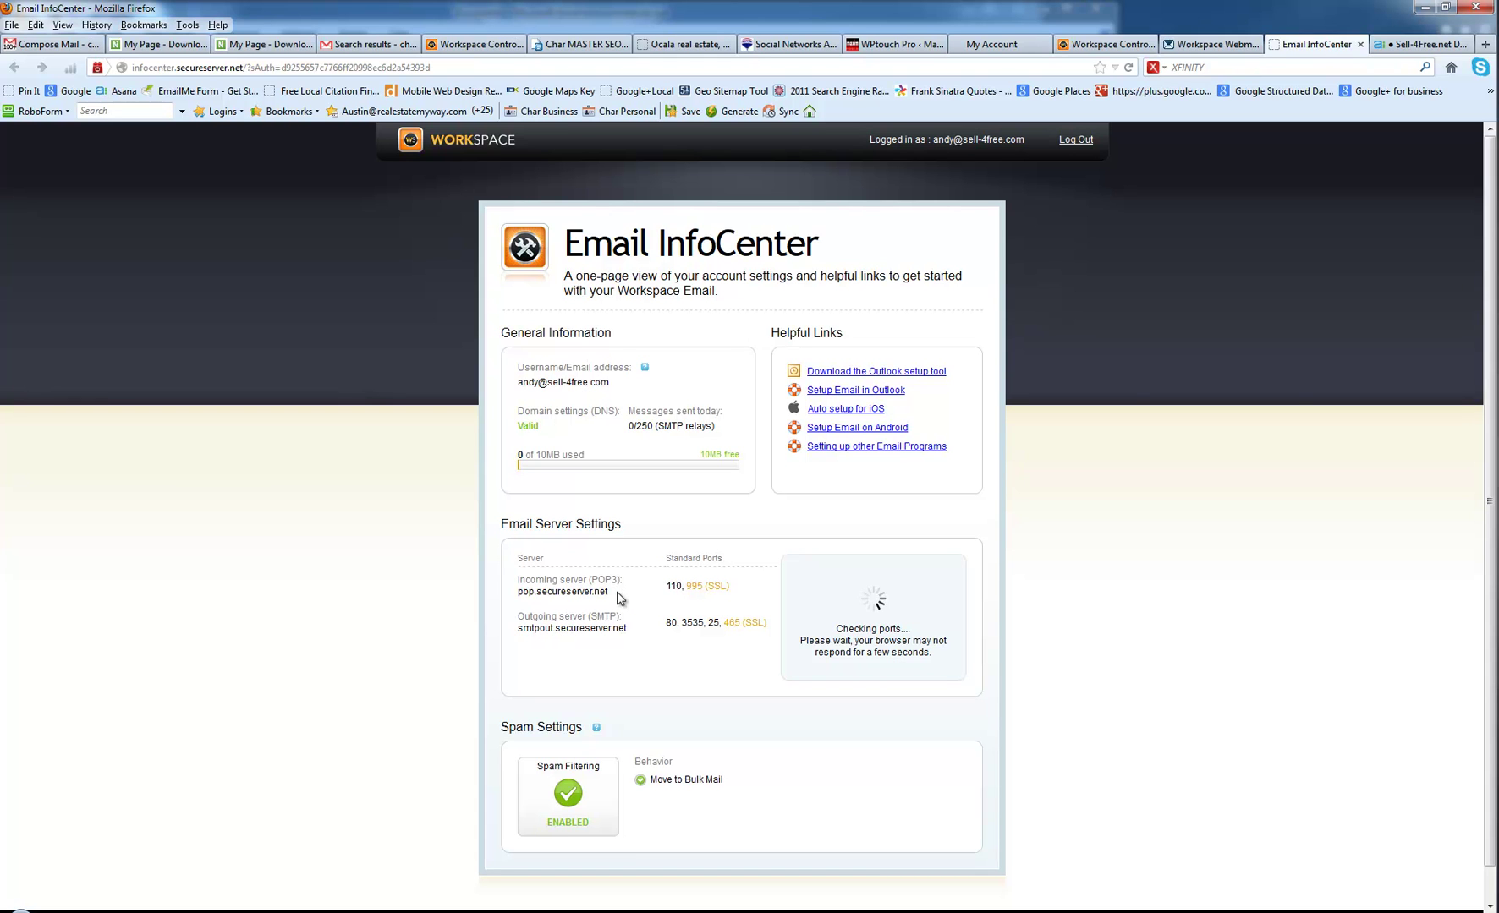
left_click(1101, 45)
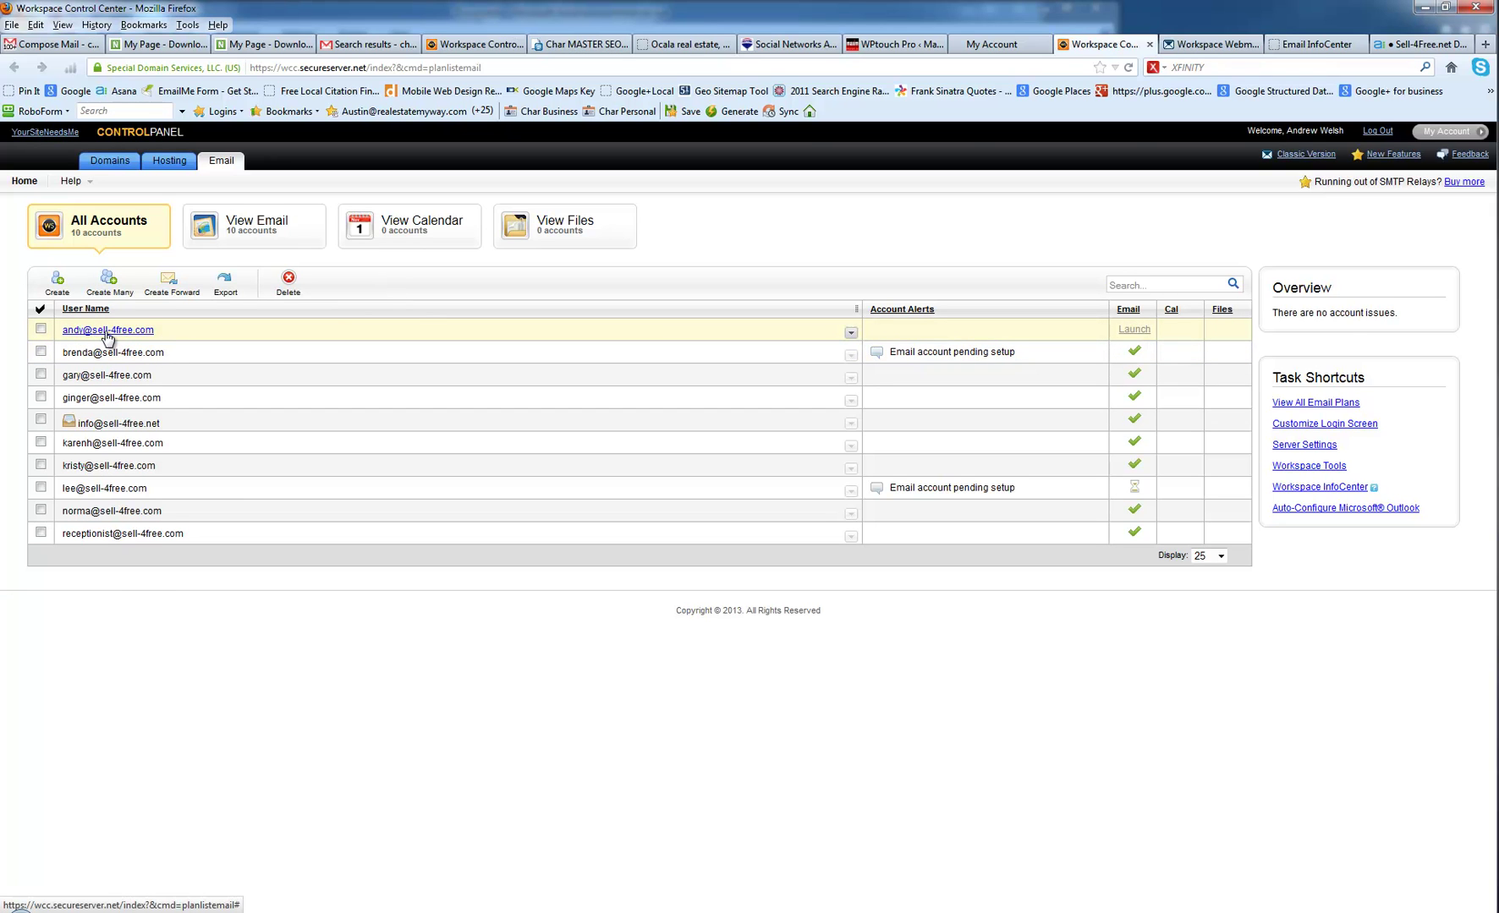
- In Gmail's Accounts and Import settings, start adding a POP3 mail account you own
key("alt+Tab")
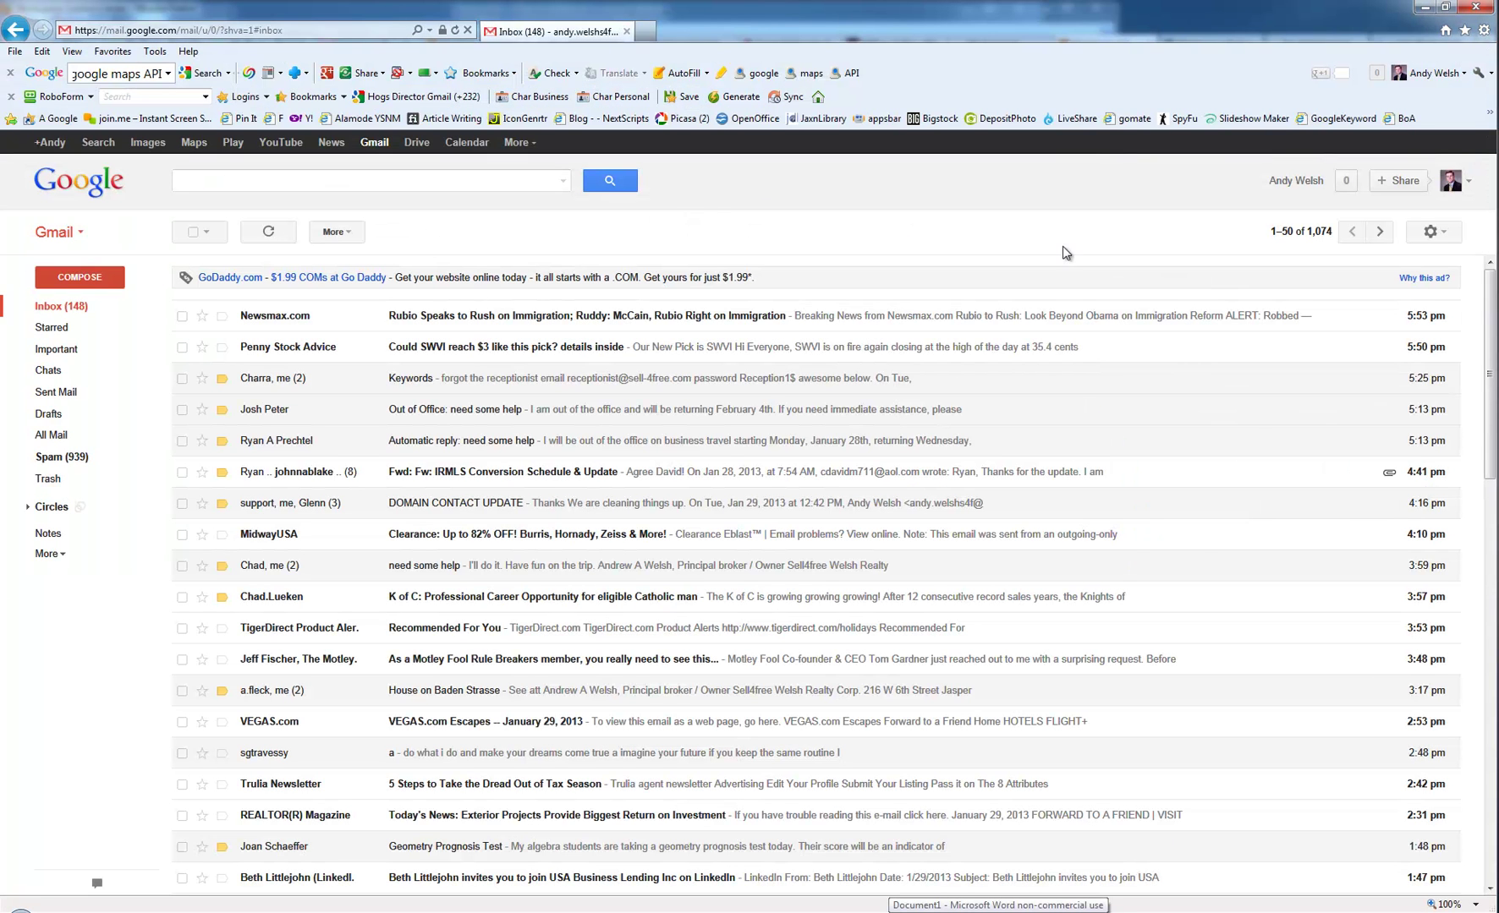
left_click(1444, 236)
left_click(1376, 354)
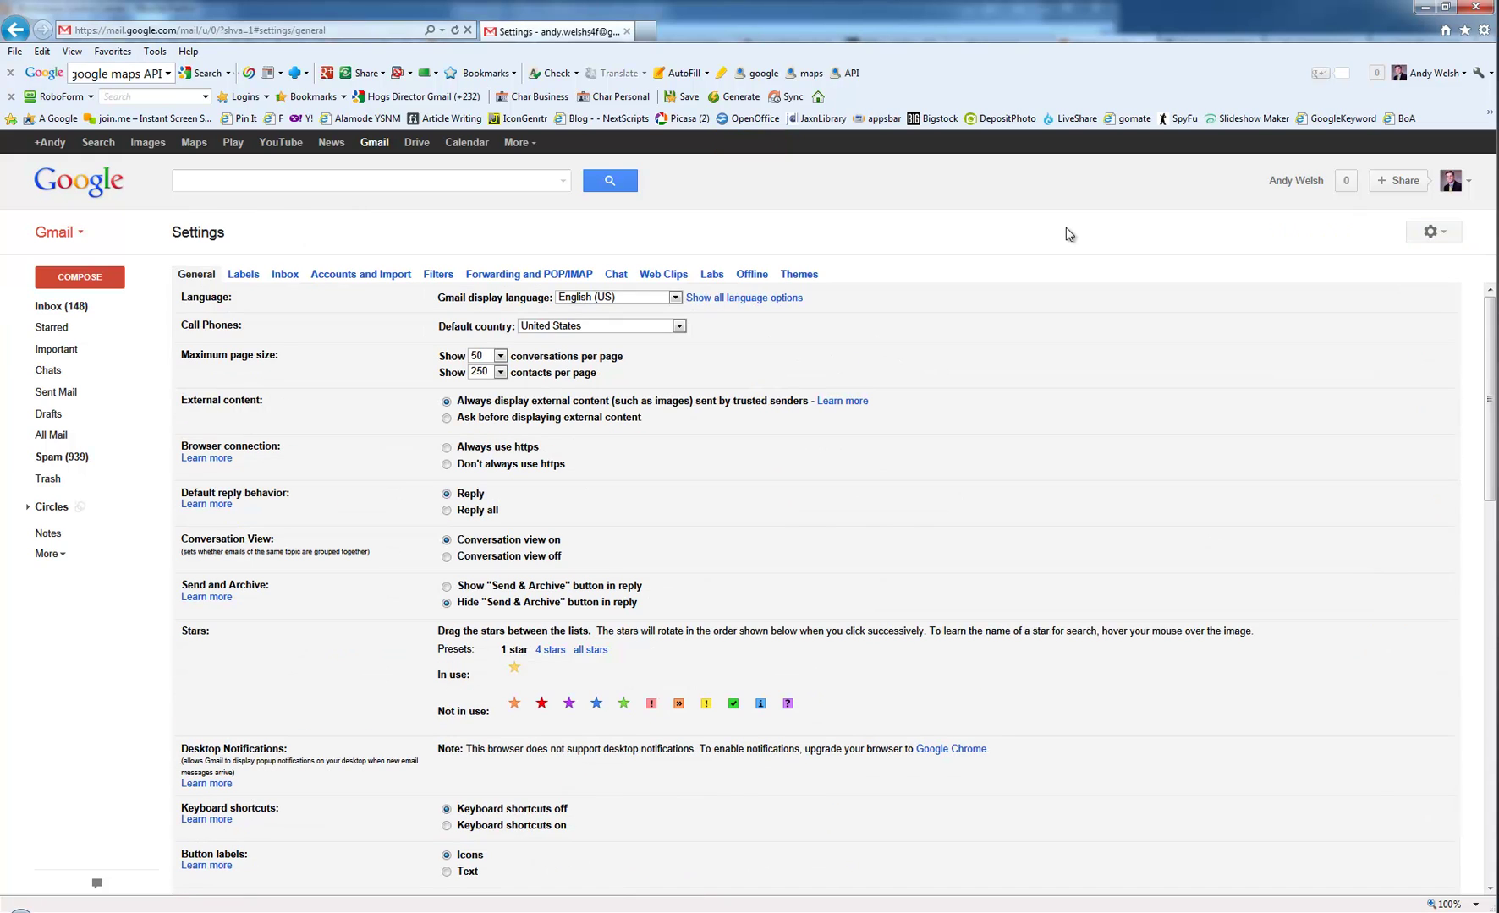
left_click(342, 278)
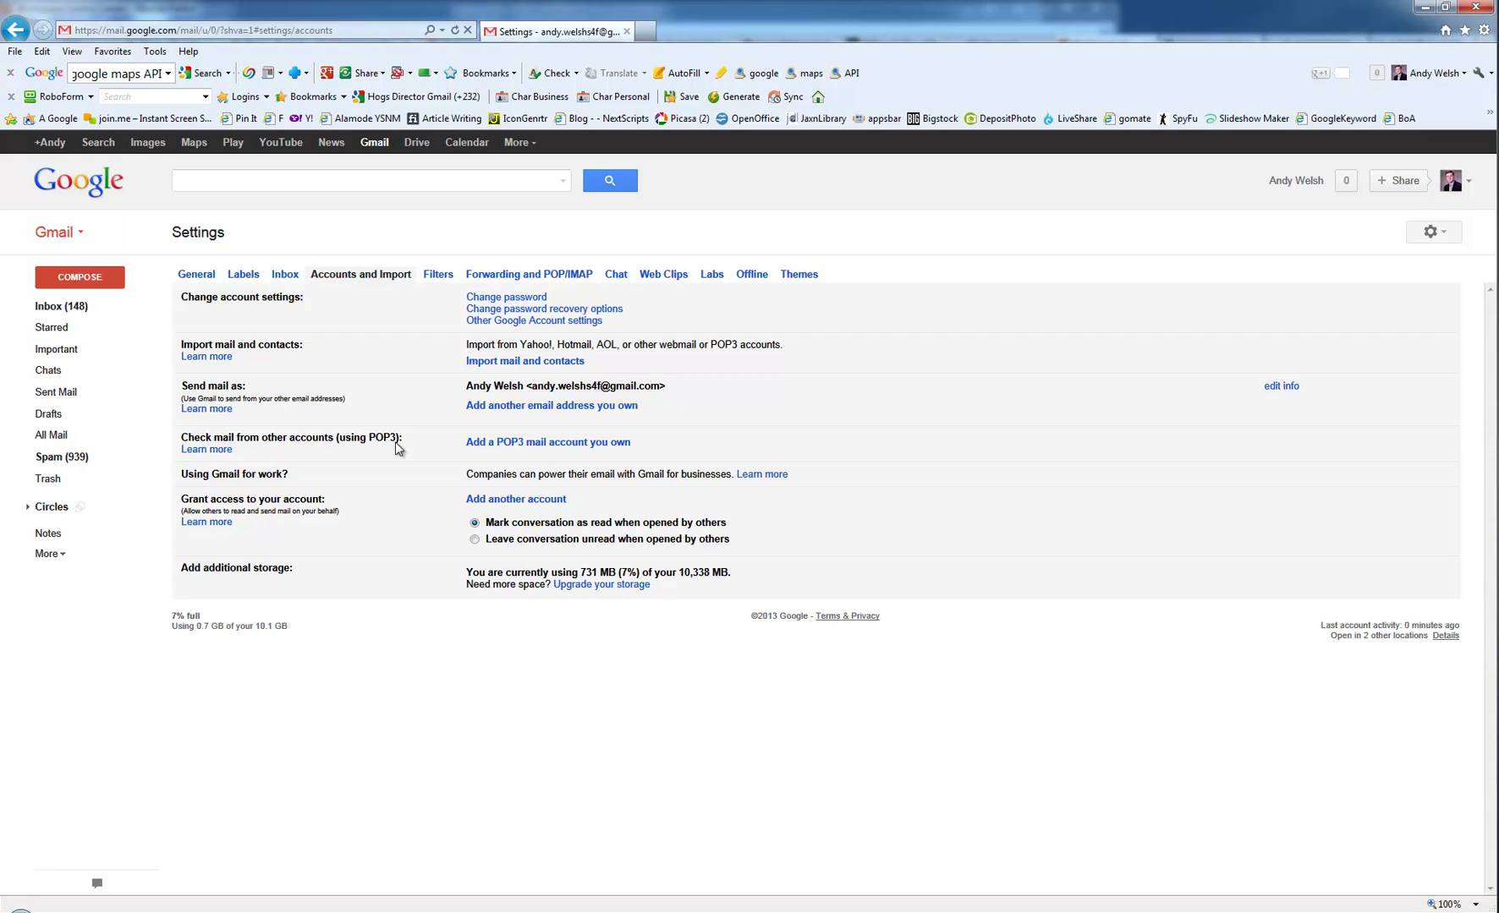
left_click(523, 445)
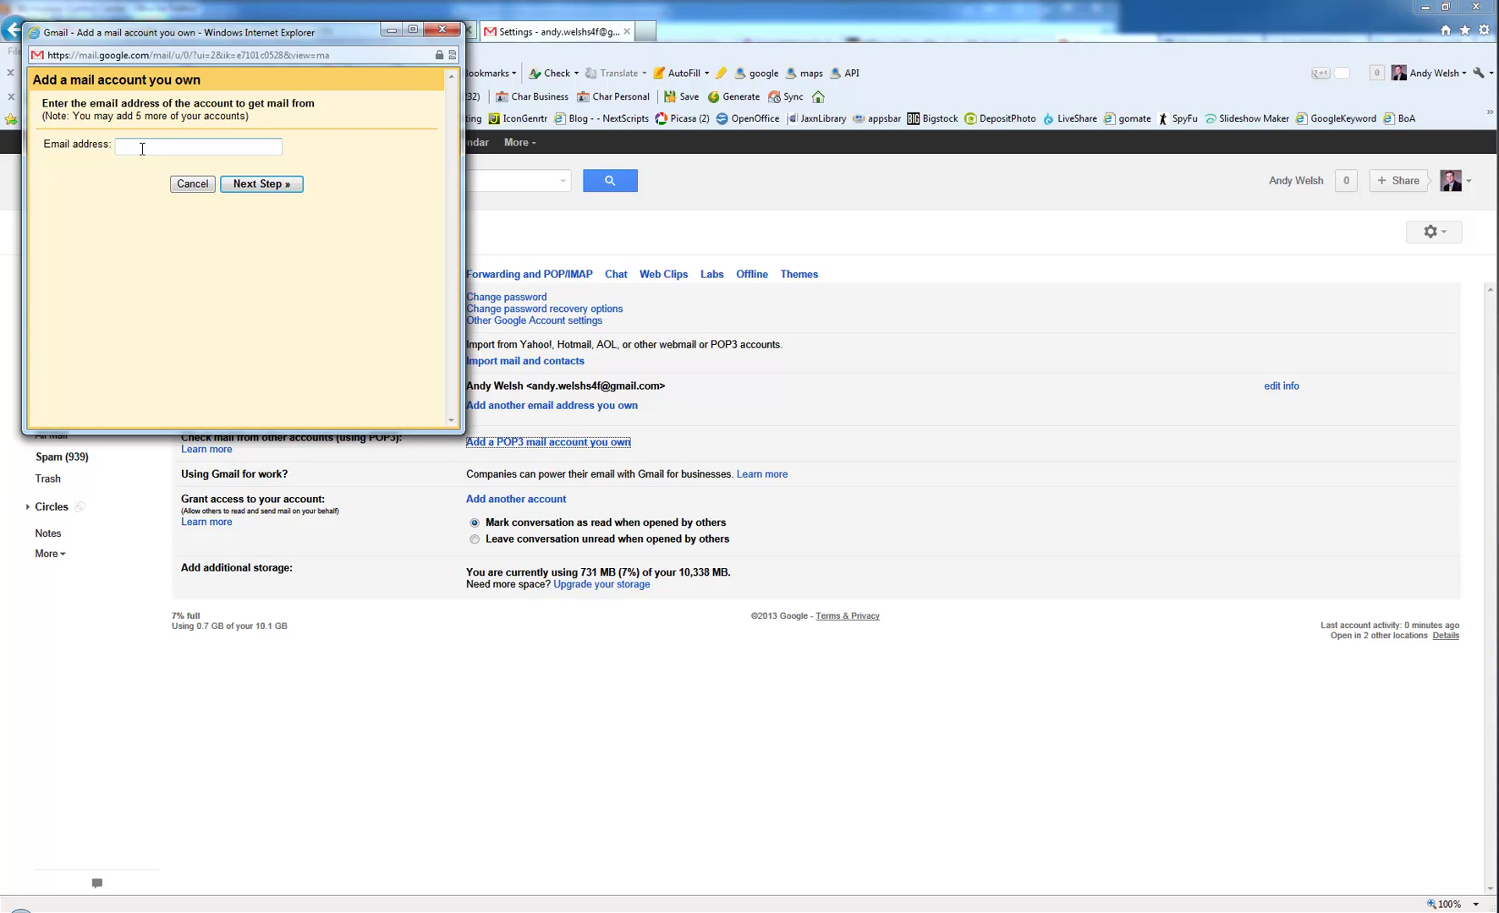
- Go past the address step and enter the full-address username and the account password
left_click(249, 186)
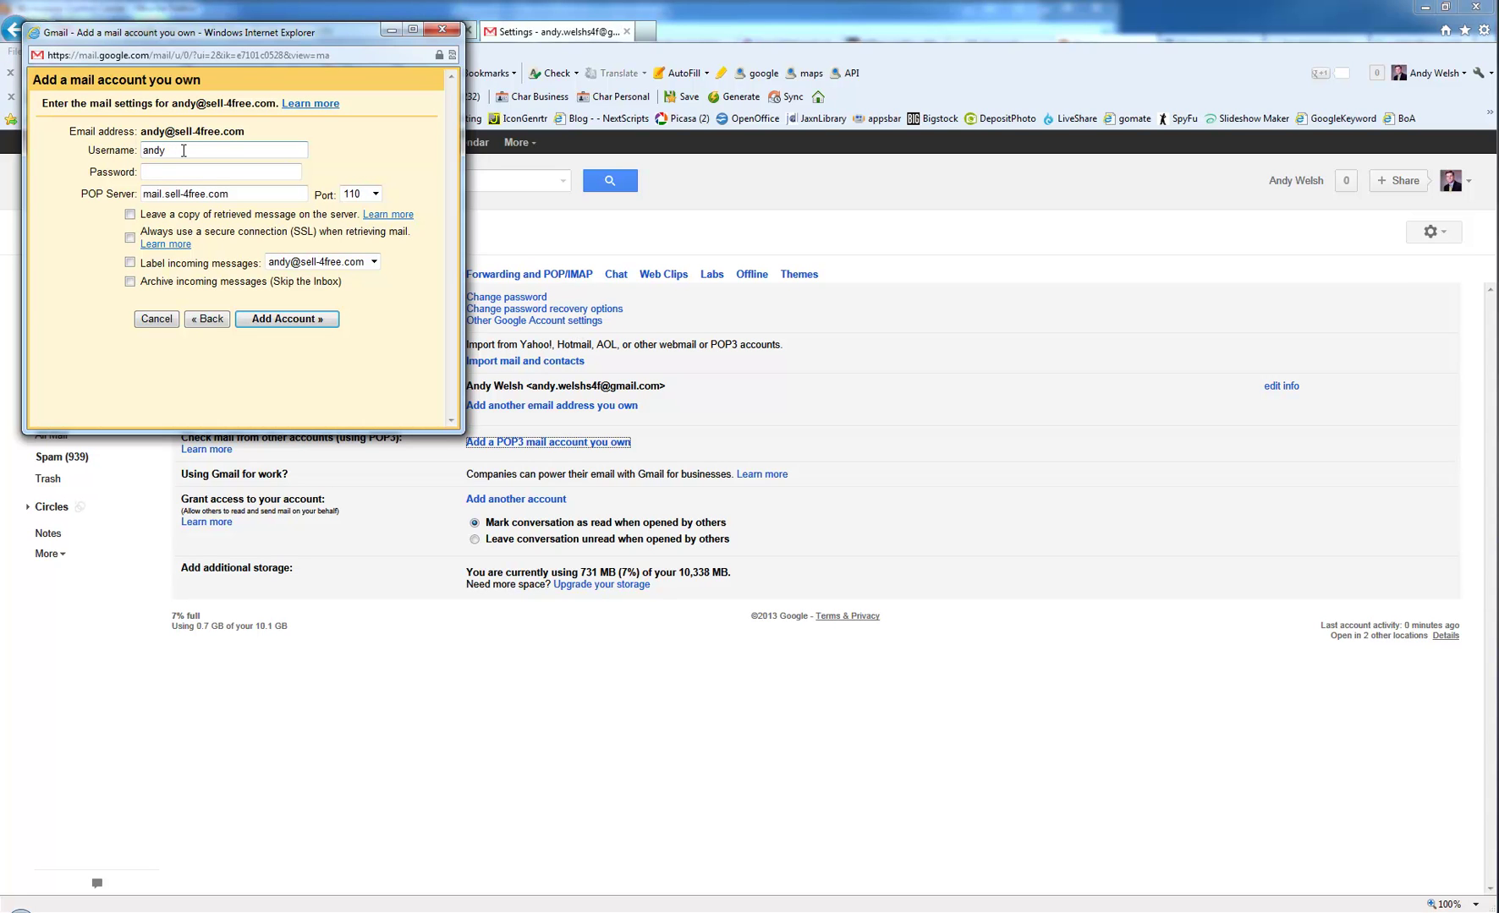
key("Tab")
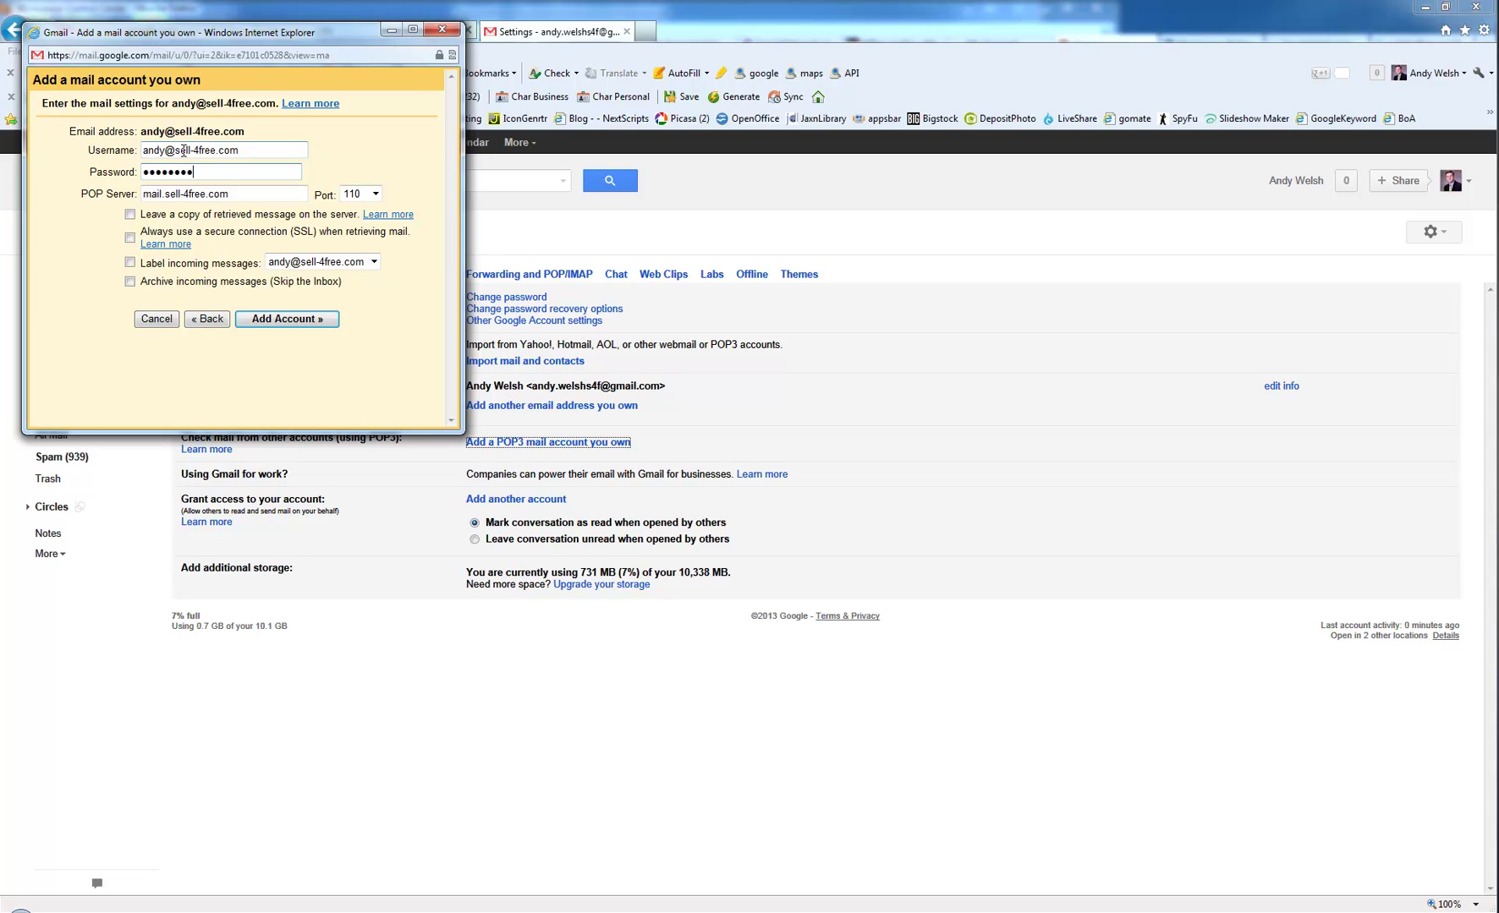
key("Tab")
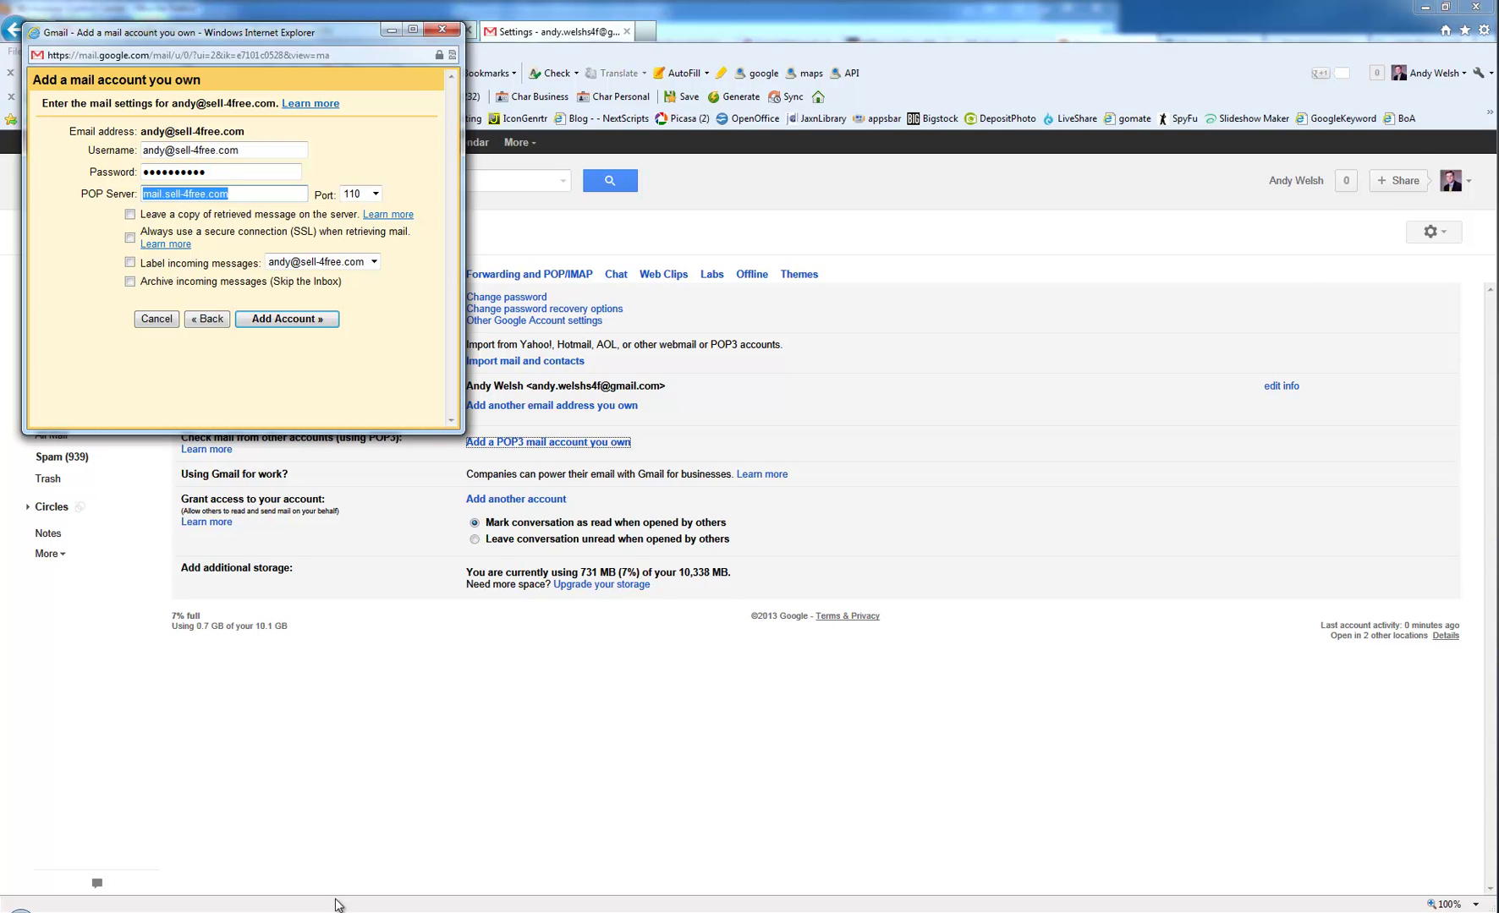
- Copy POP3 server pop.secureserver.net from the Email InfoCenter into Gmail's POP Server field
left_click(545, 901)
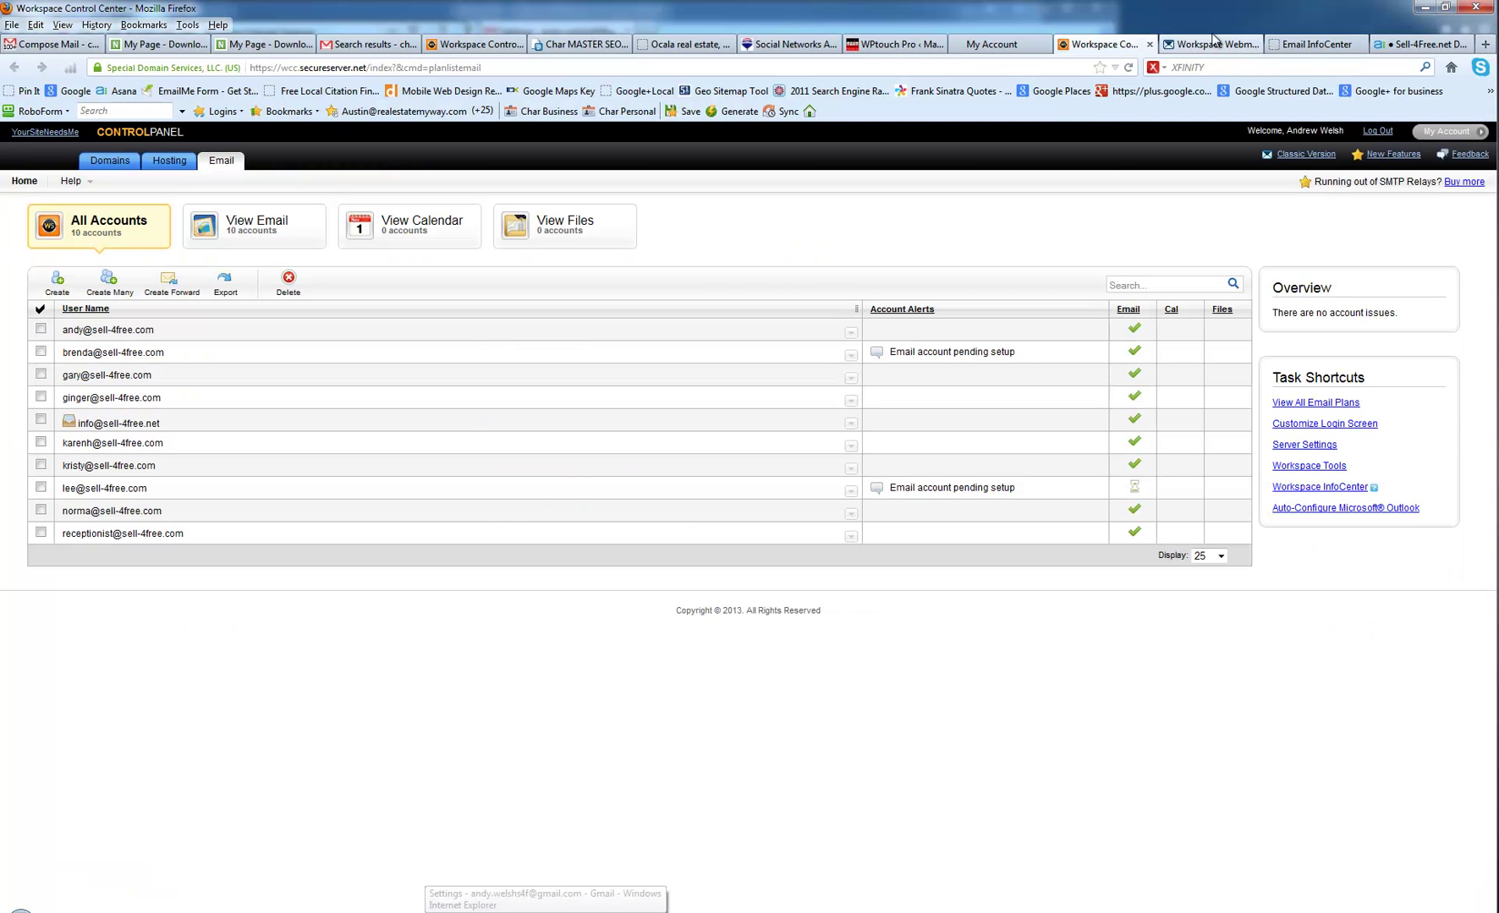
left_click(1306, 43)
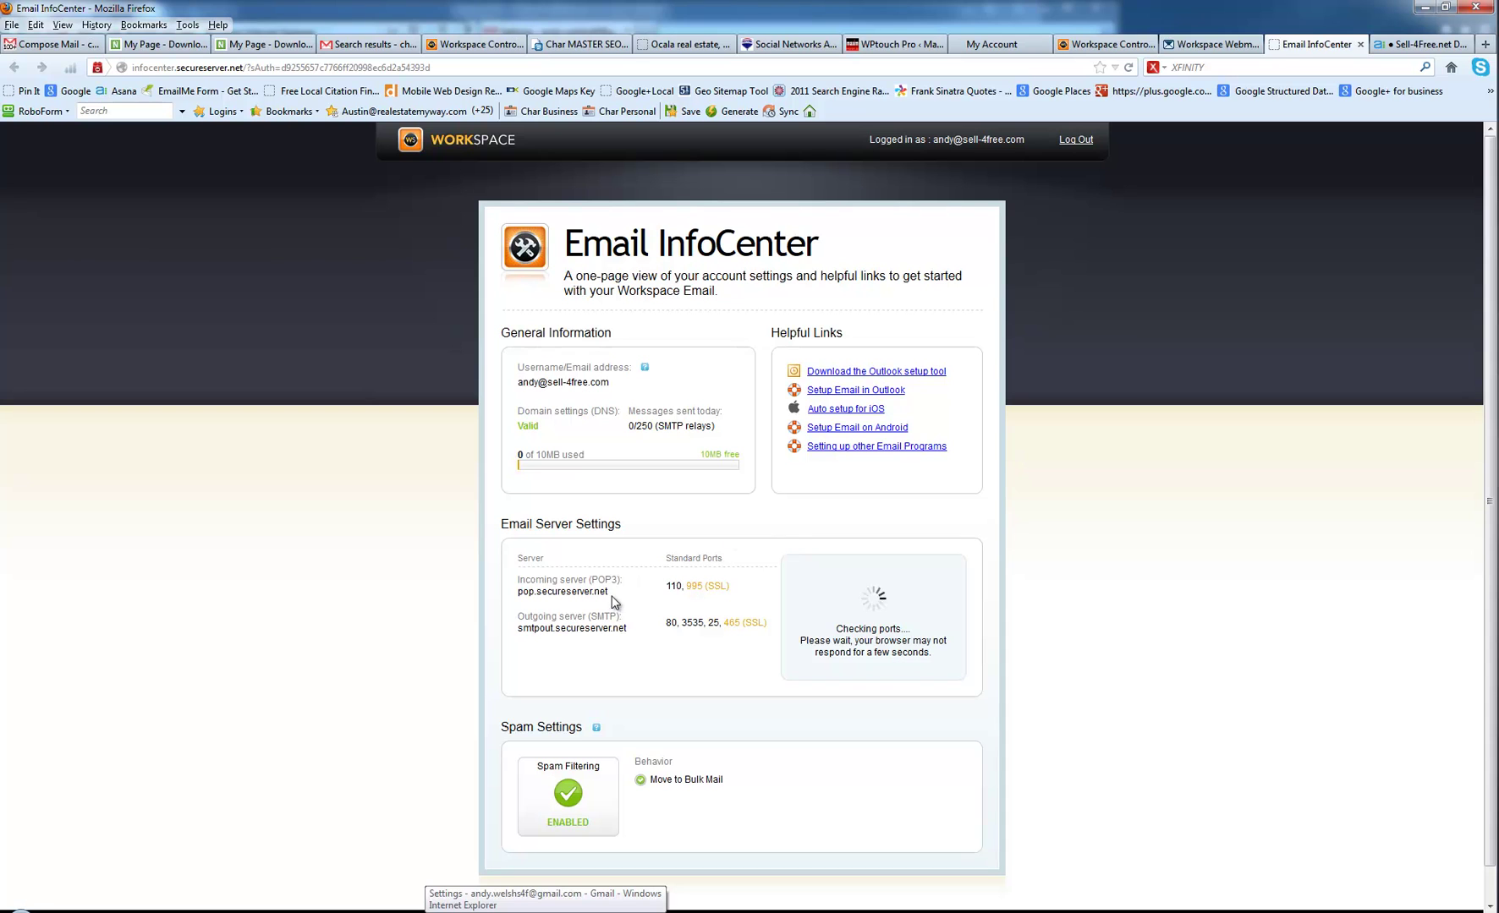
left_click_drag(611, 593, 522, 594)
key("ctrl+c")
right_click(522, 595)
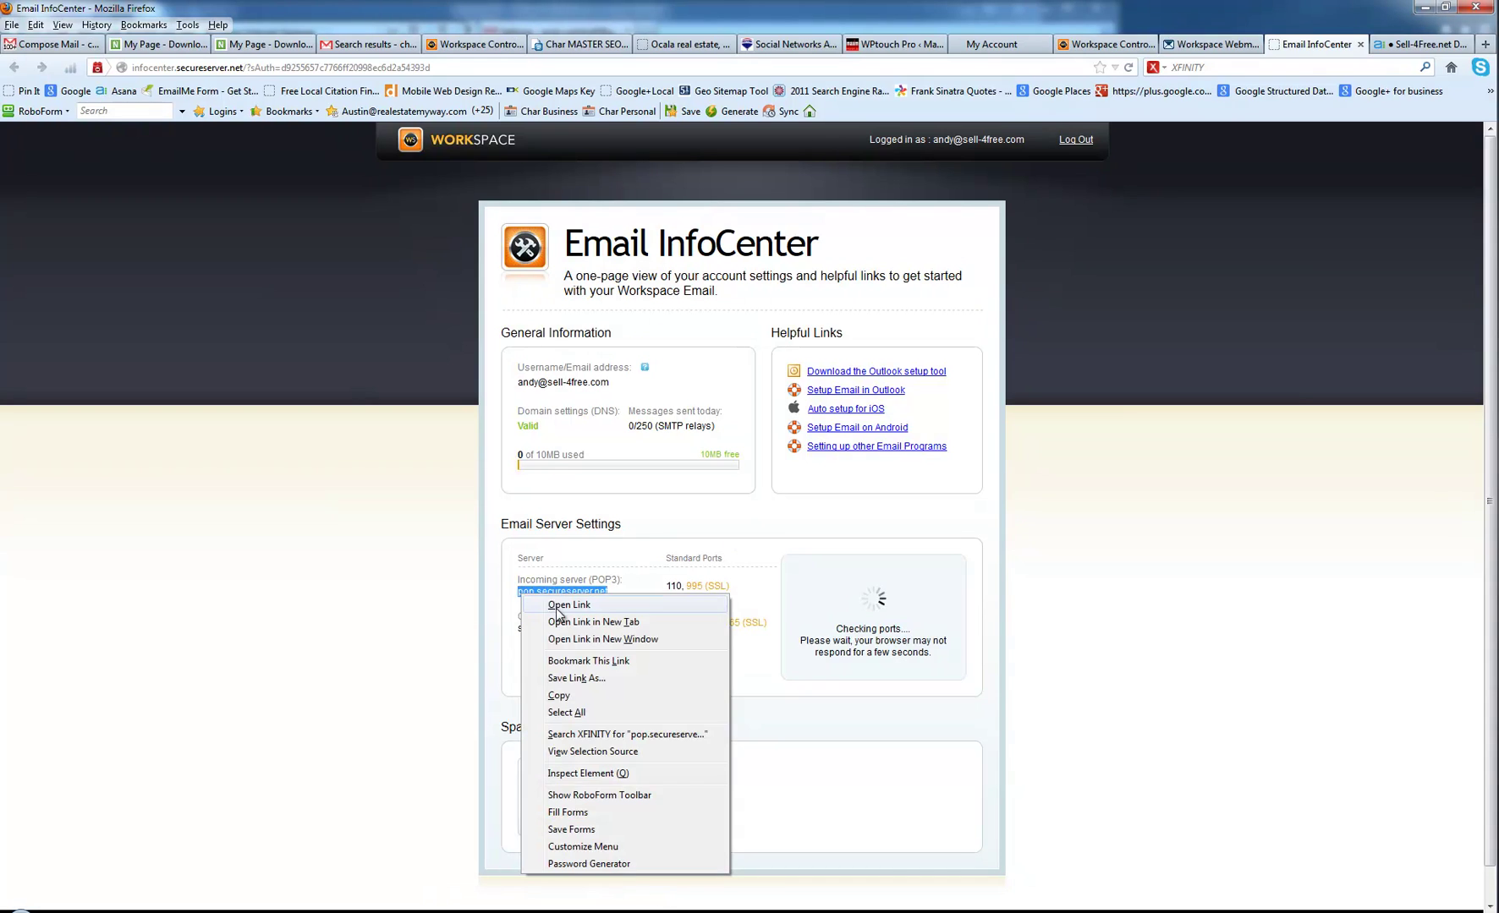
left_click(573, 695)
key("alt+Tab")
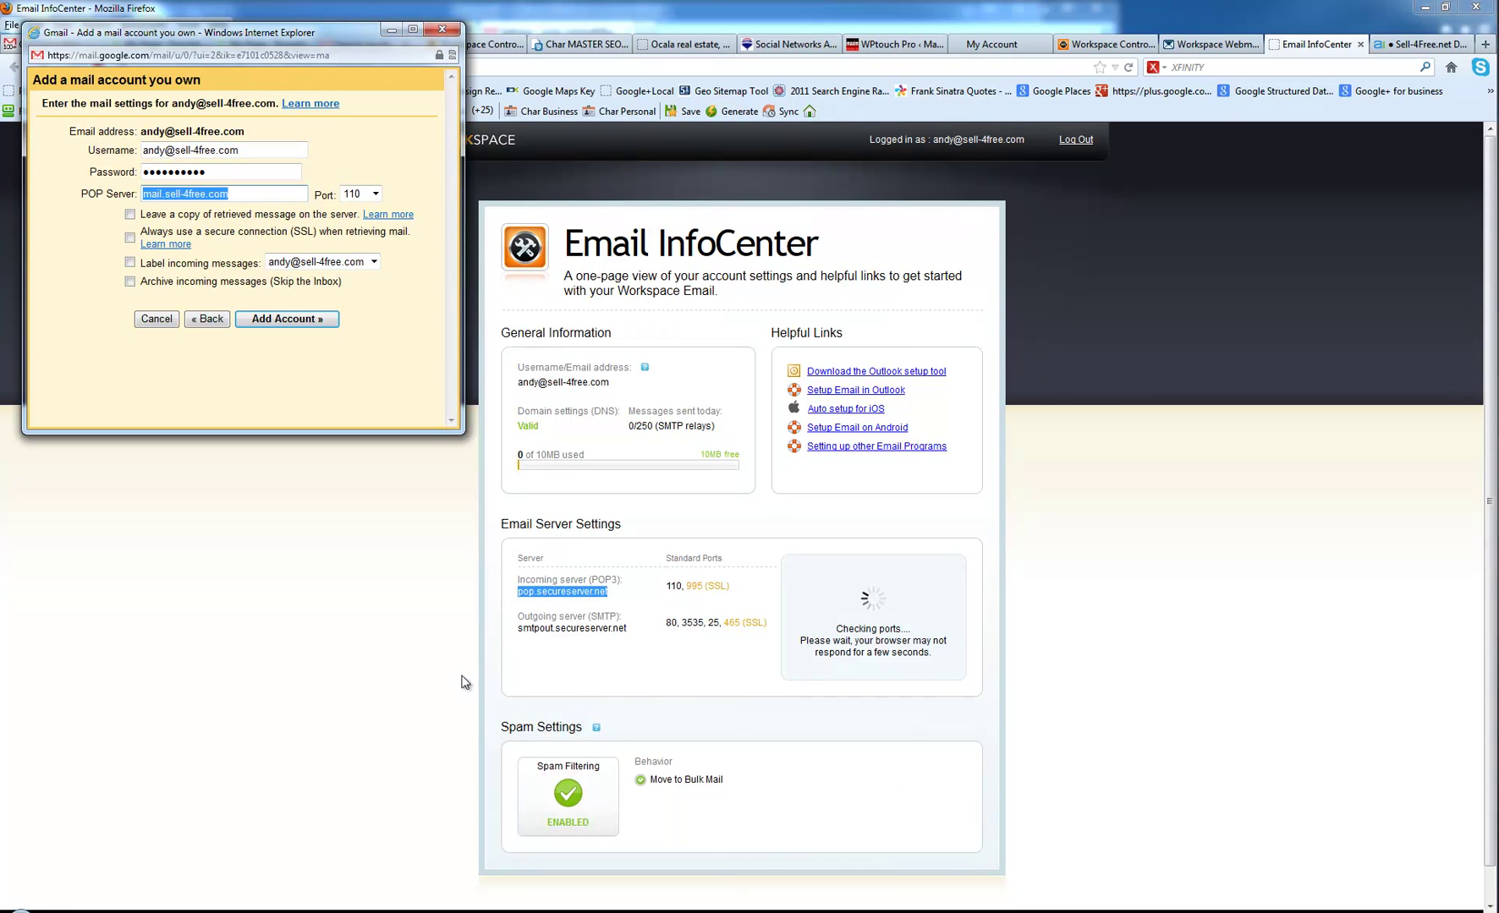
key("ctrl+v")
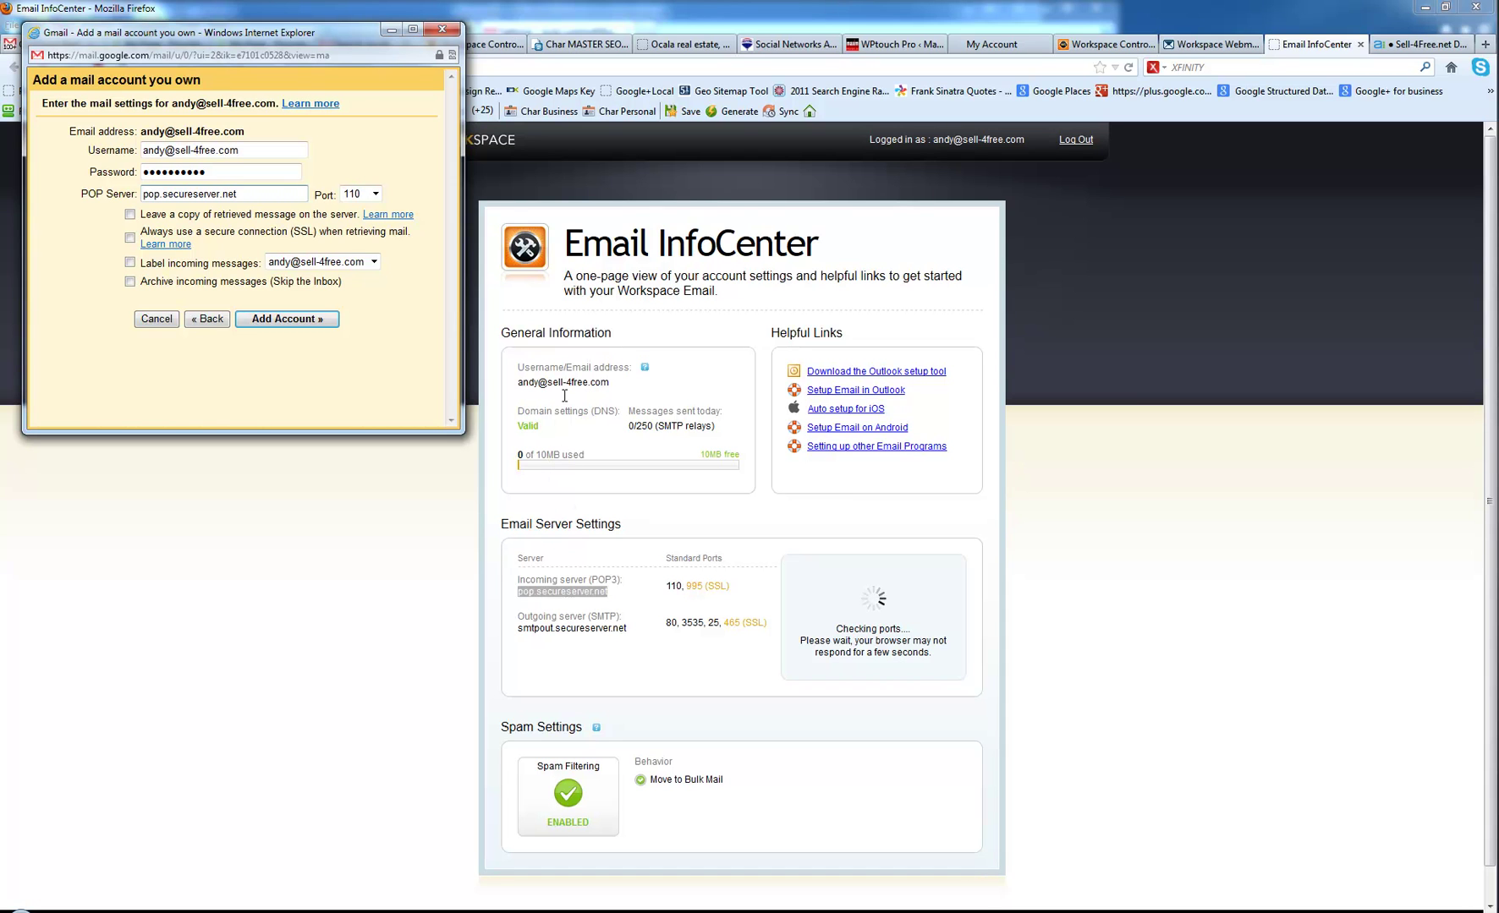
- Check the Workspace webmail inbox, then return to the Email InfoCenter and Gmail
left_click(1212, 43)
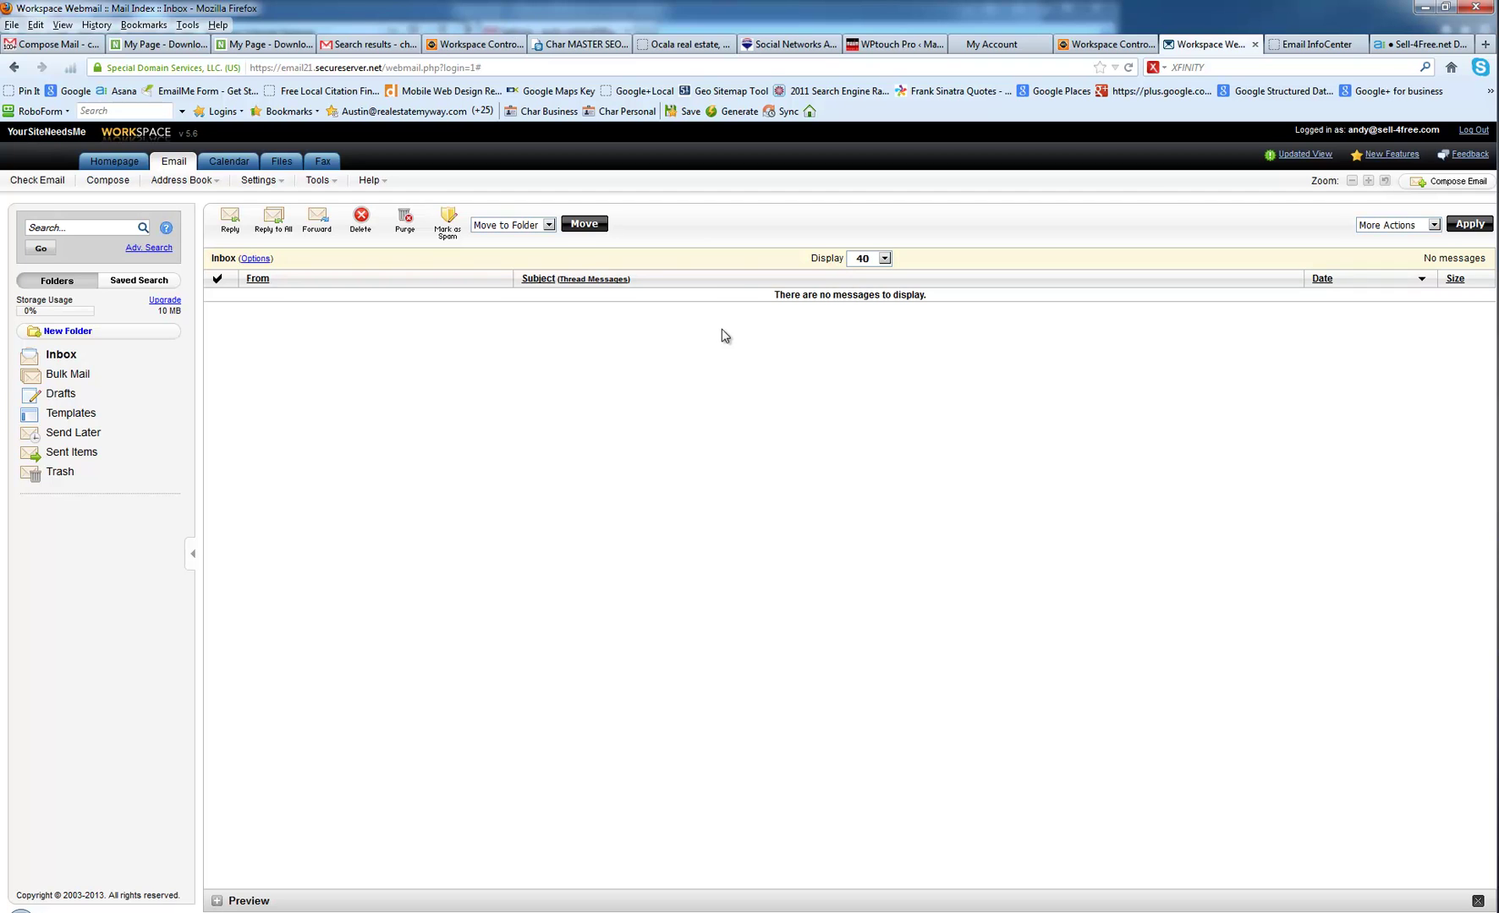
left_click(1312, 44)
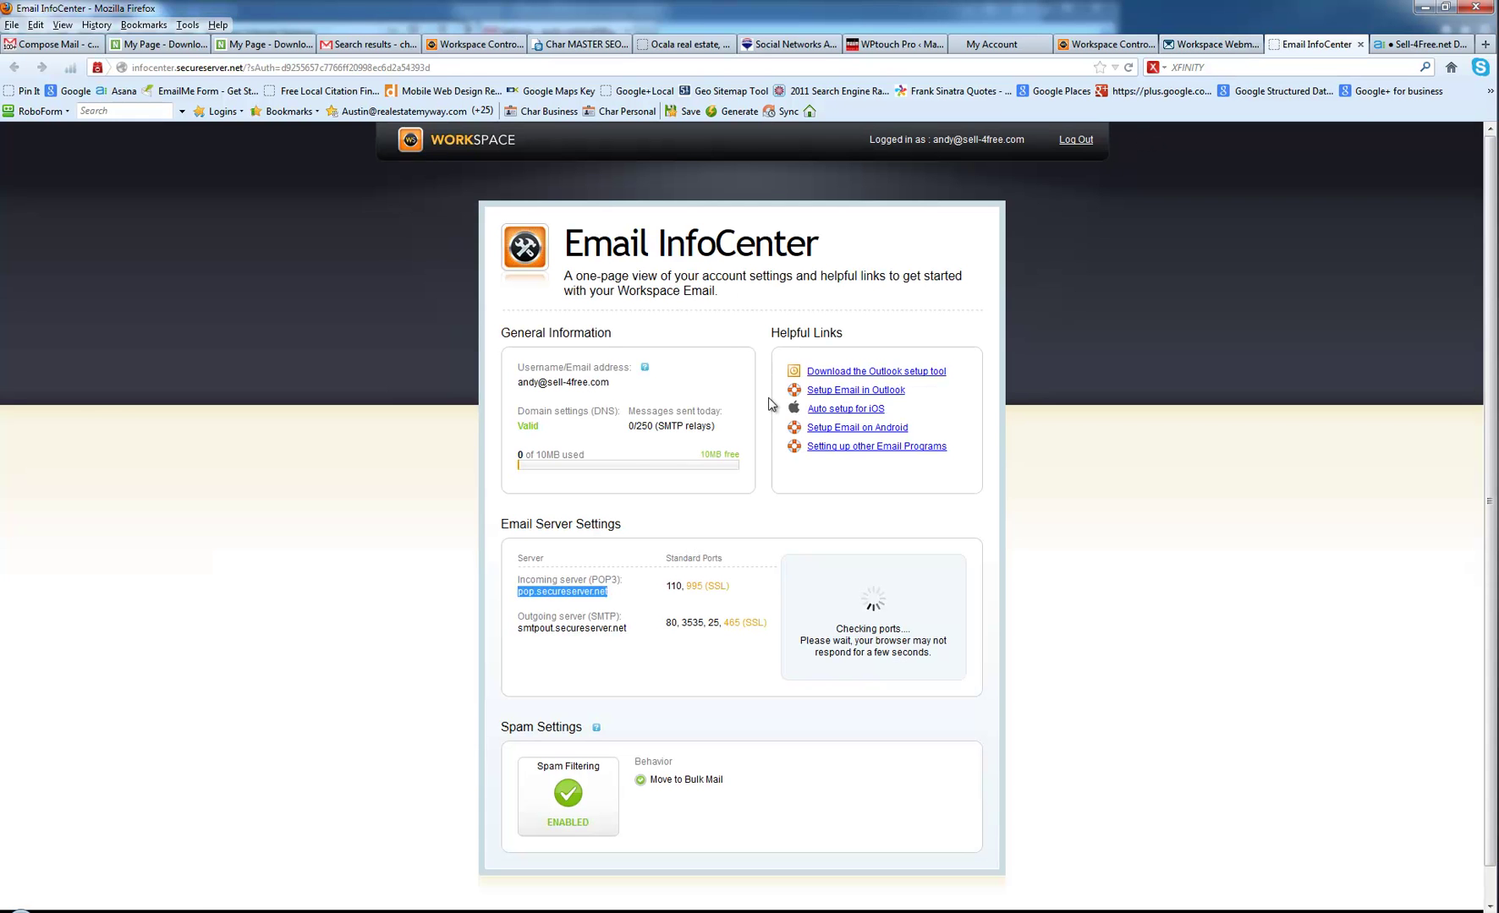
key("alt+Tab")
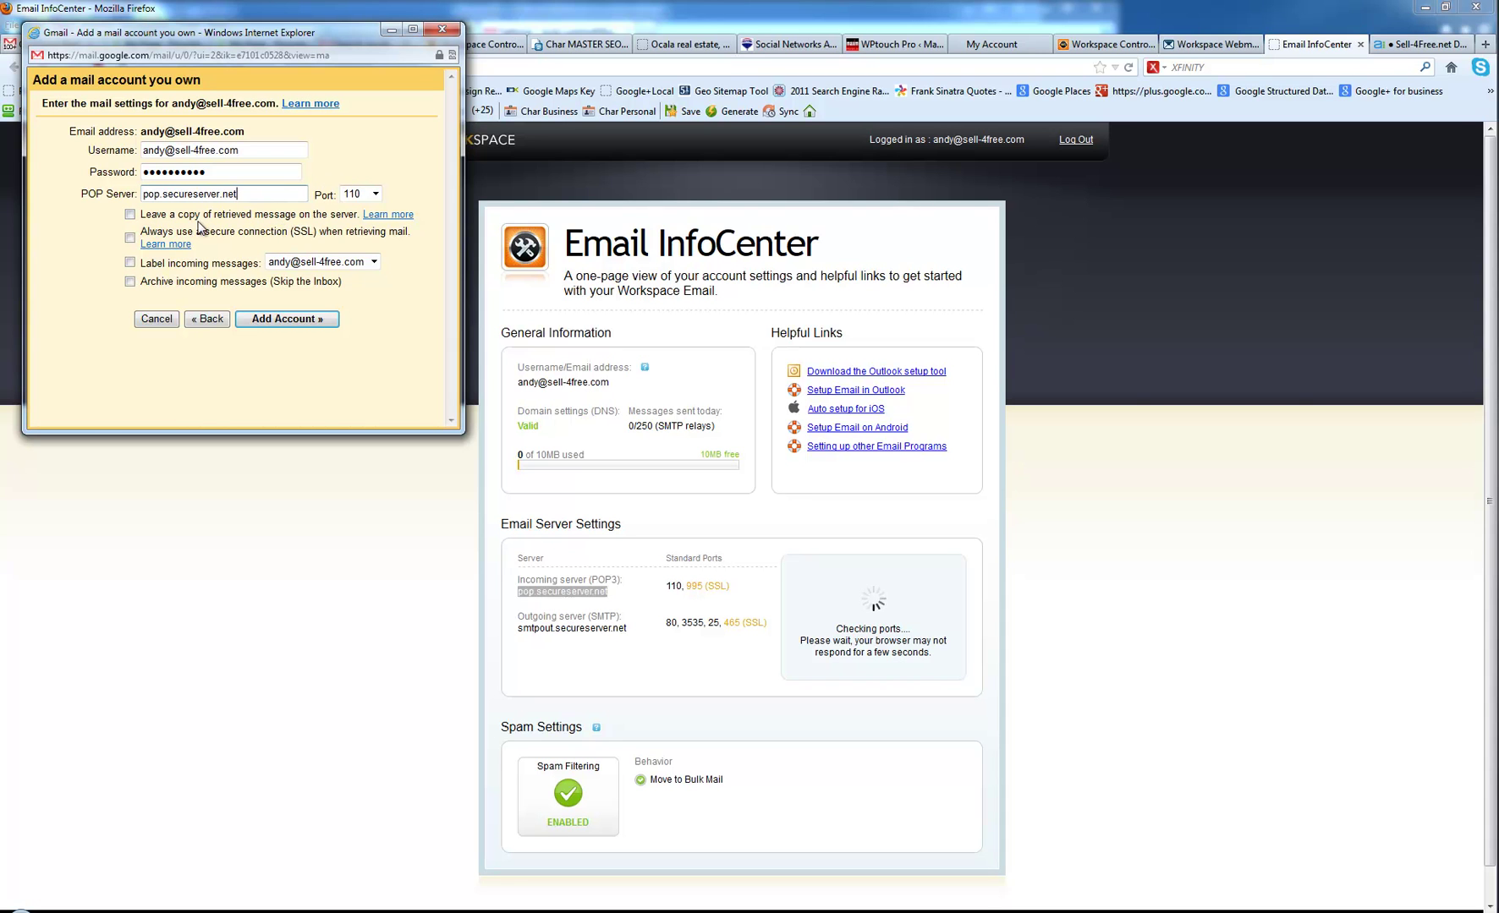
- Add the account with 'Label incoming messages' ticked, declining RoboForm's password save
left_click(130, 263)
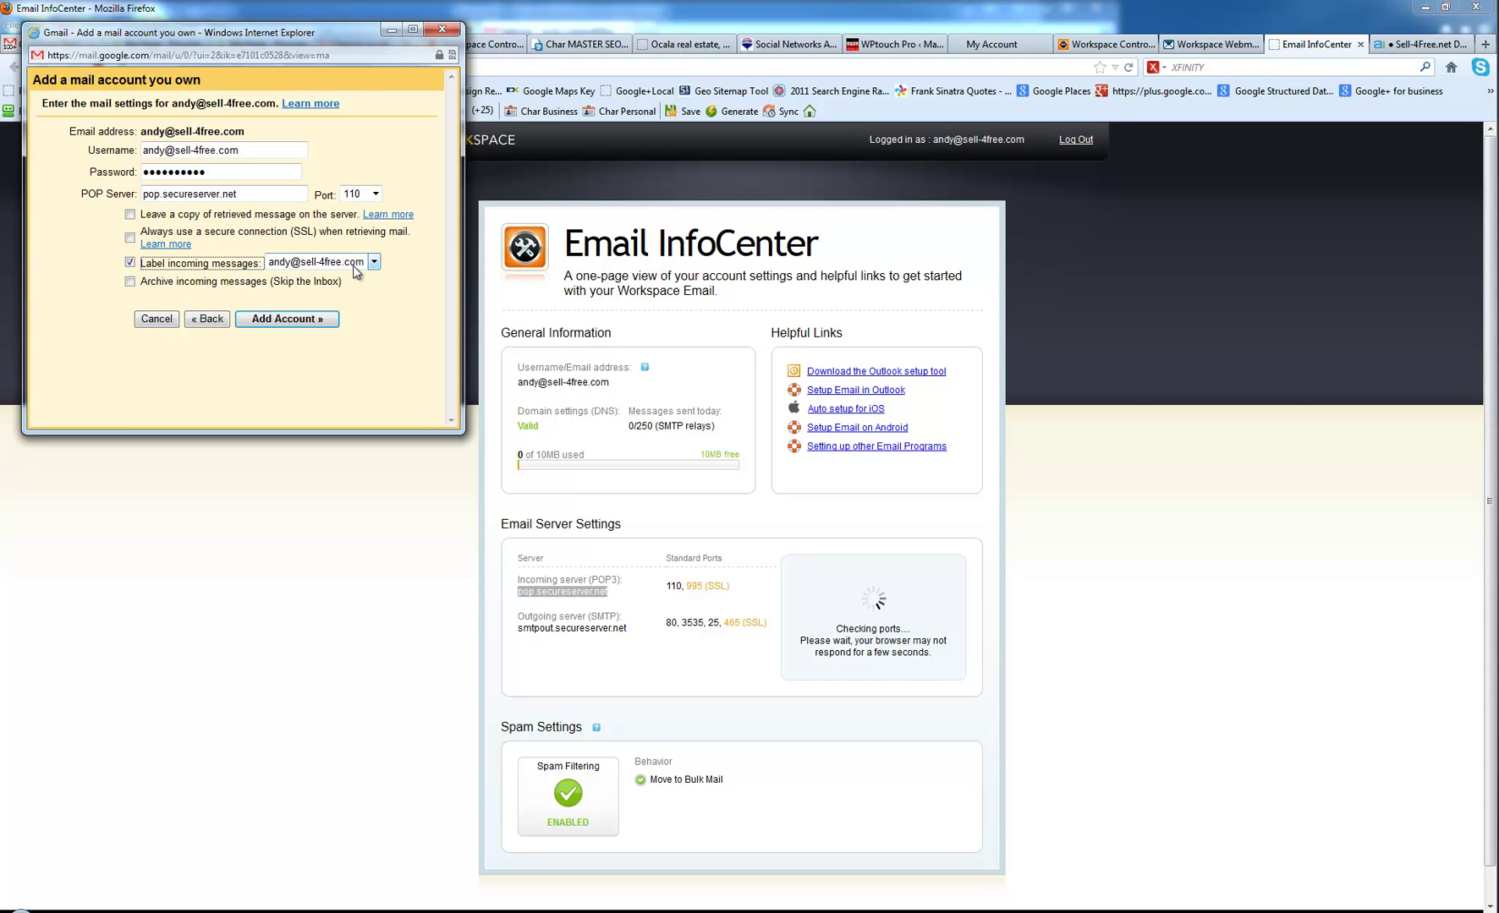
left_click(291, 324)
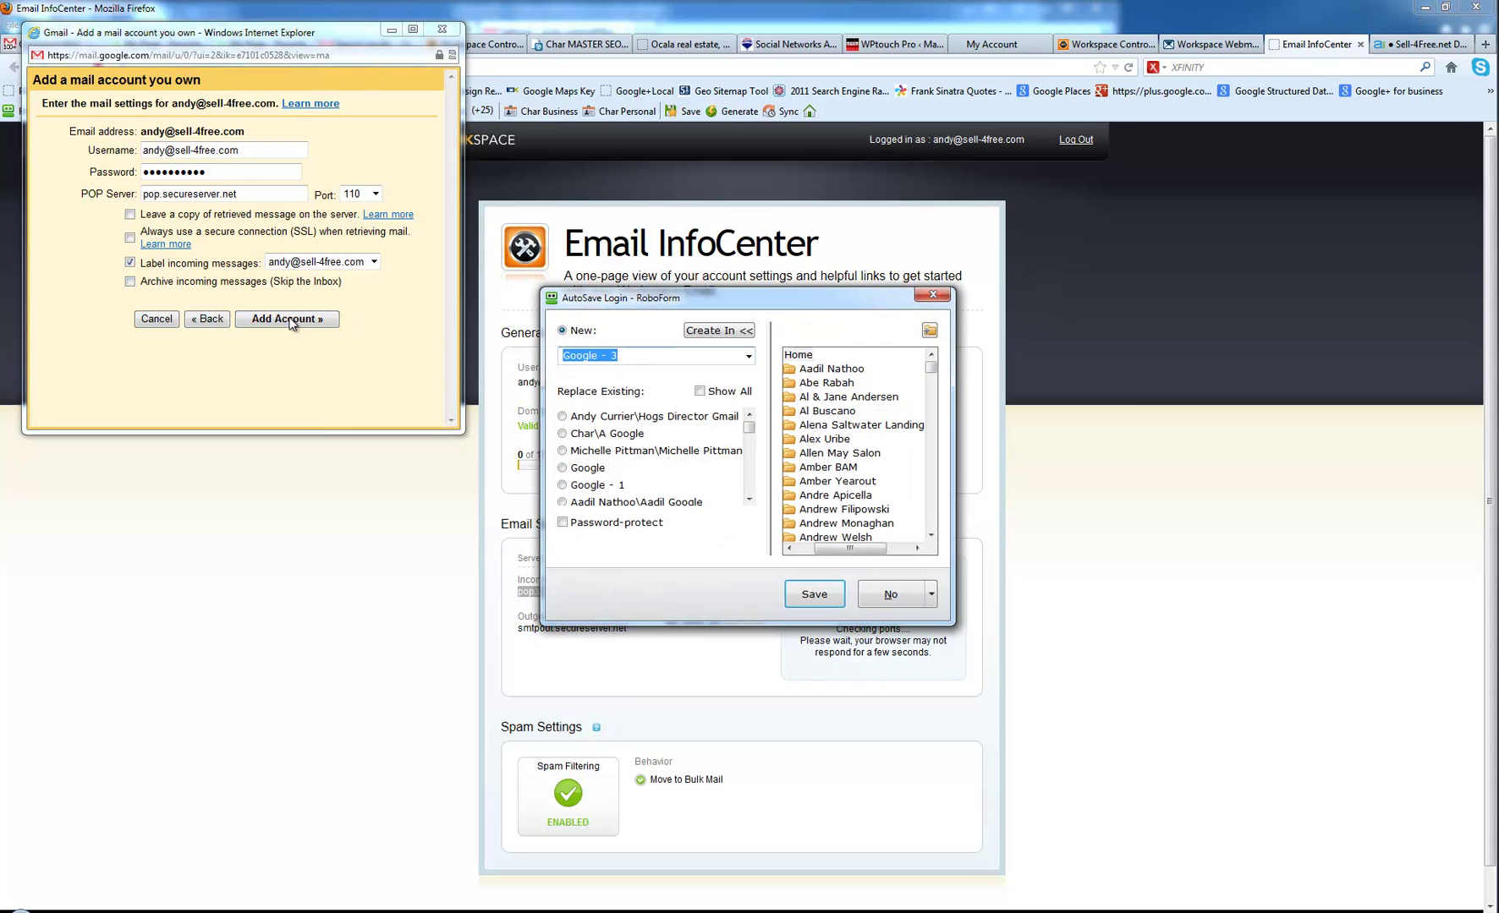
left_click(932, 295)
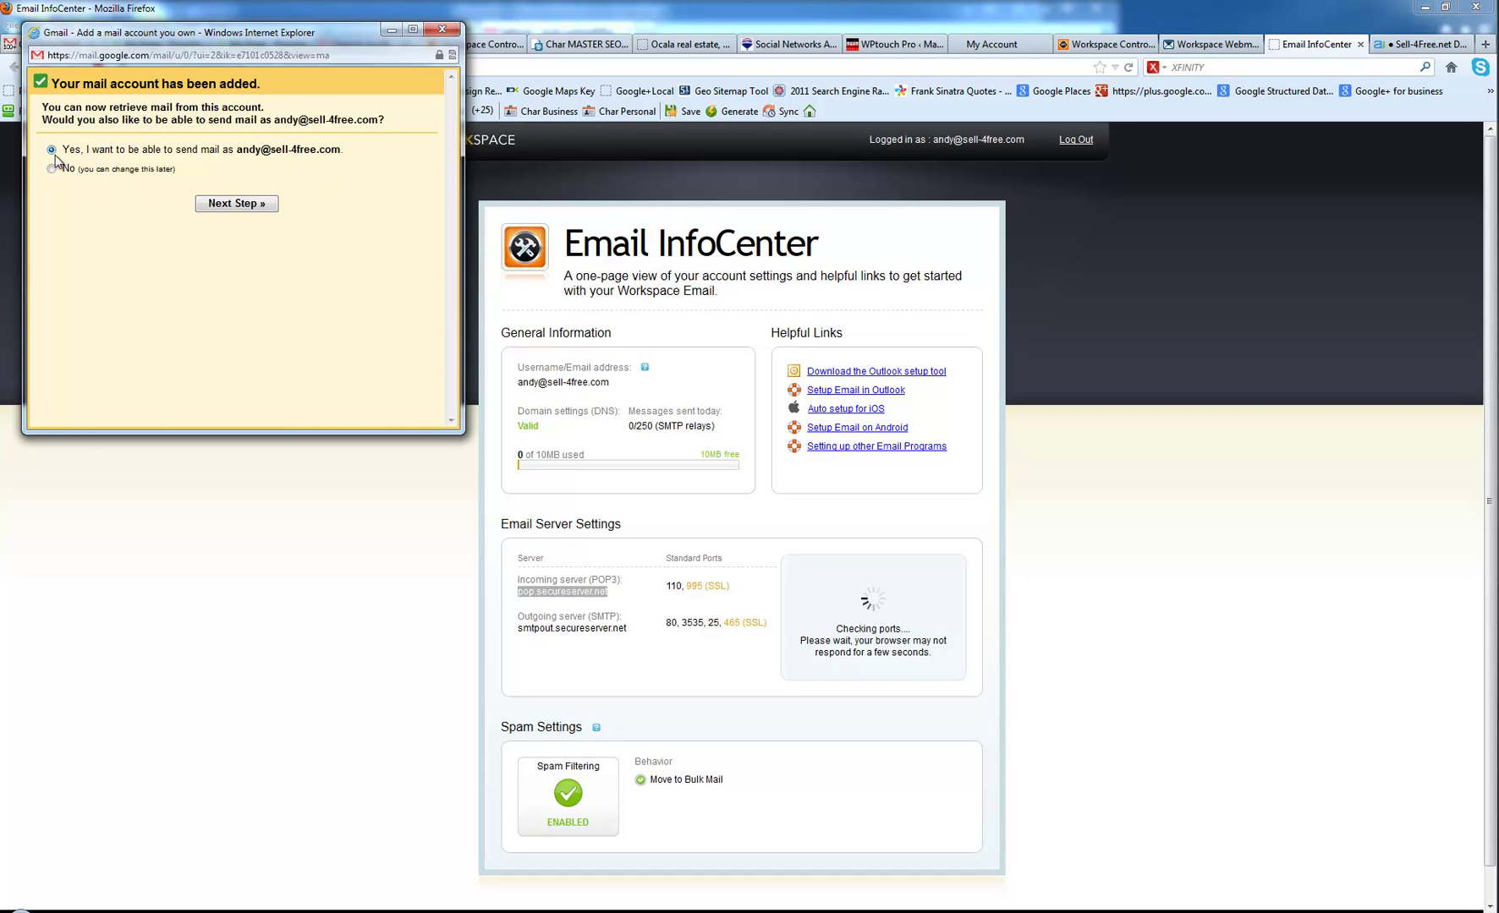
- Choose to send as the Workspace address, untick 'Treat as an alias', keep 'Send through Gmail'
left_click(234, 204)
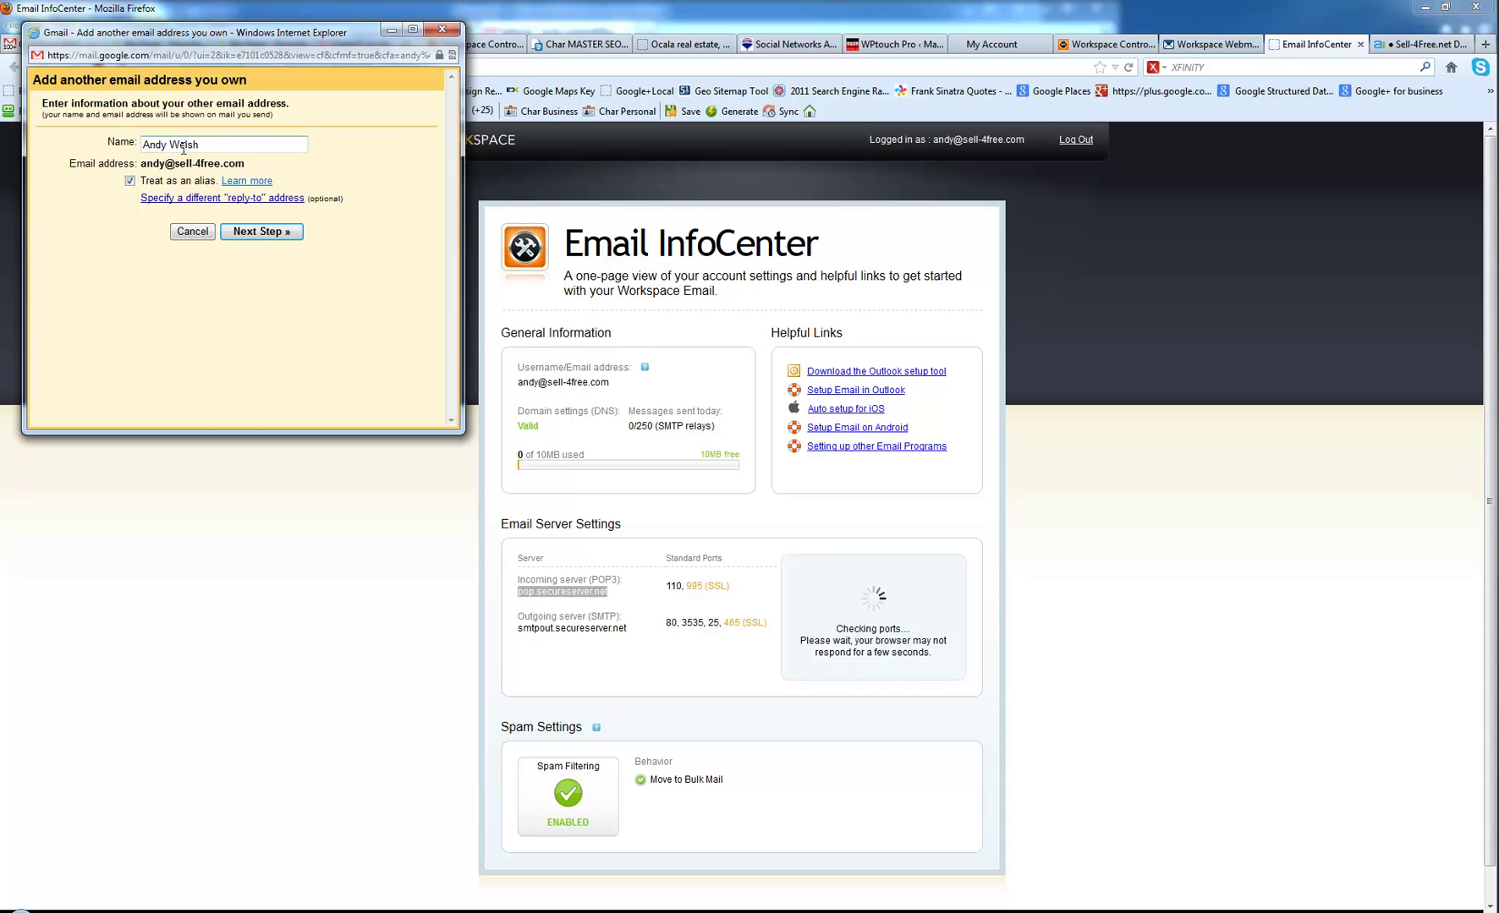
left_click(133, 184)
left_click(261, 233)
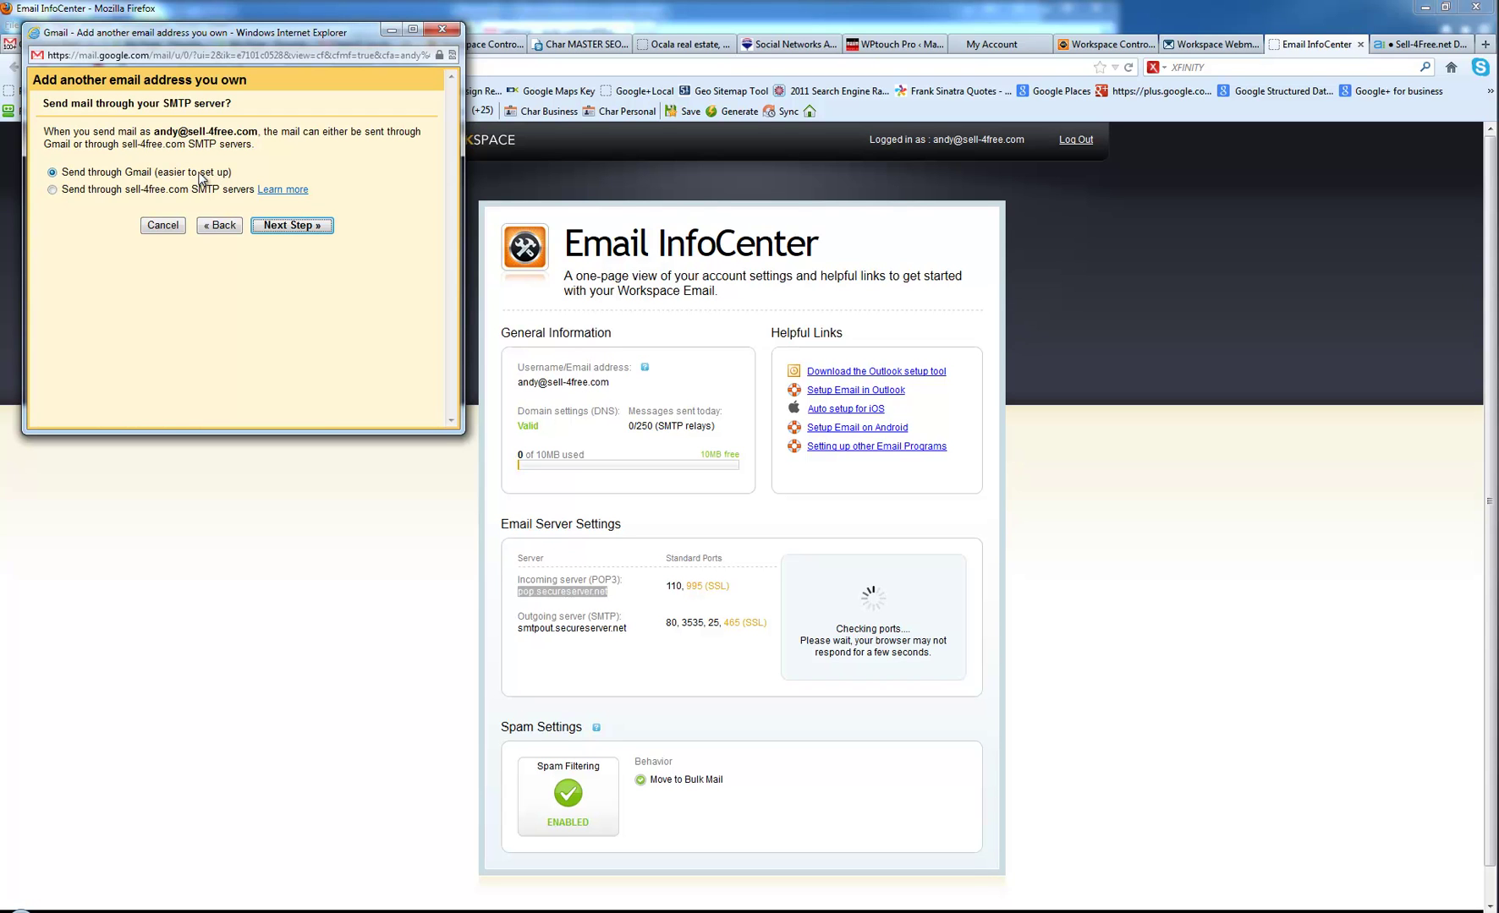
left_click(289, 232)
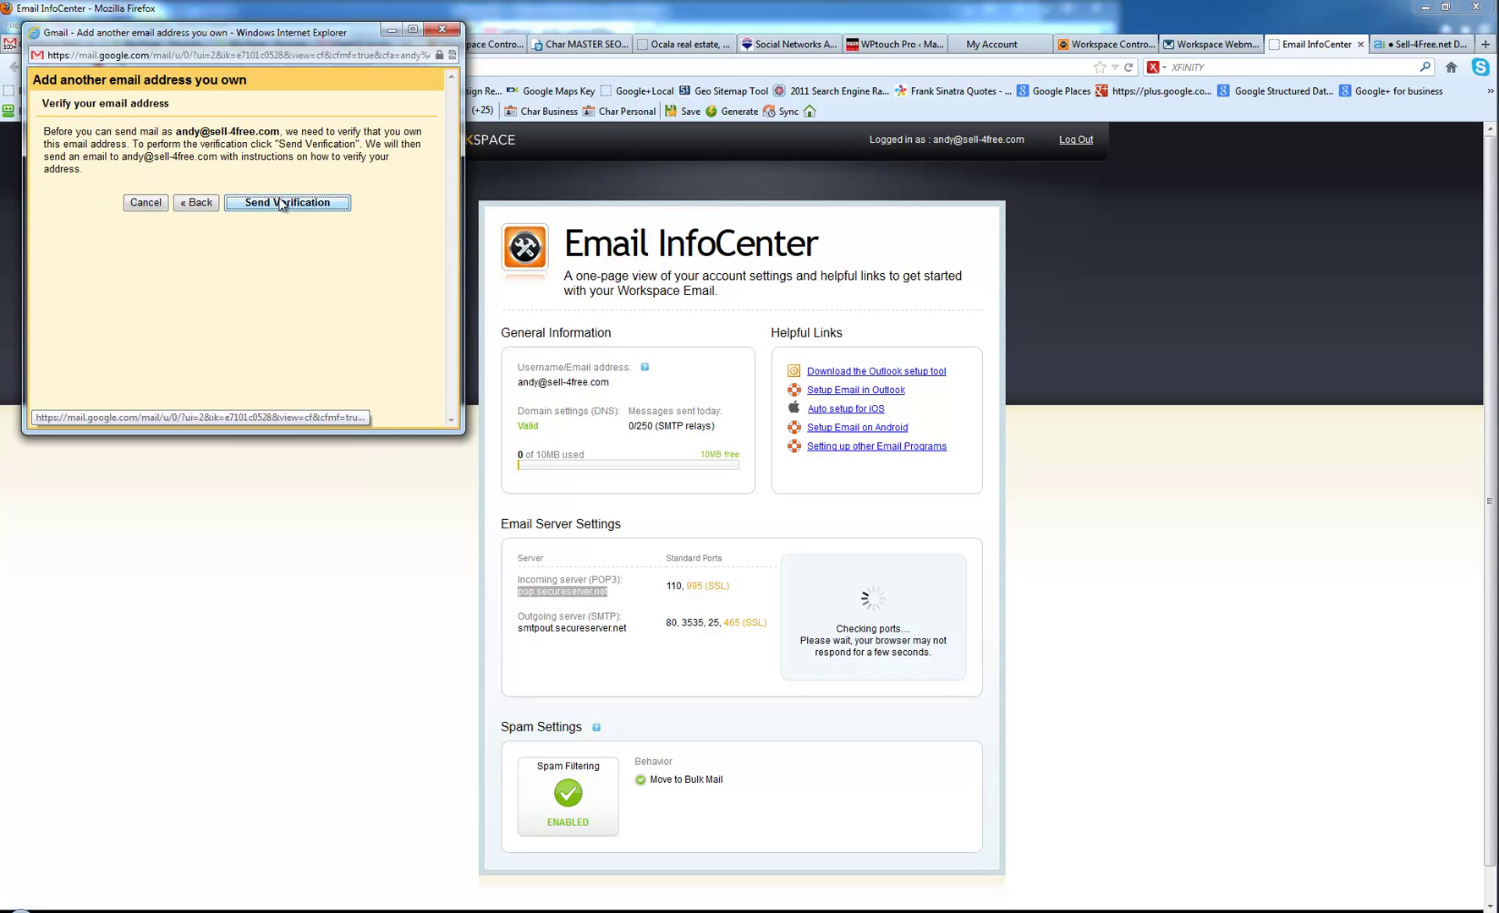
- Send the verification email and open Gmail's confirmation message in Workspace Webmail
left_click(282, 205)
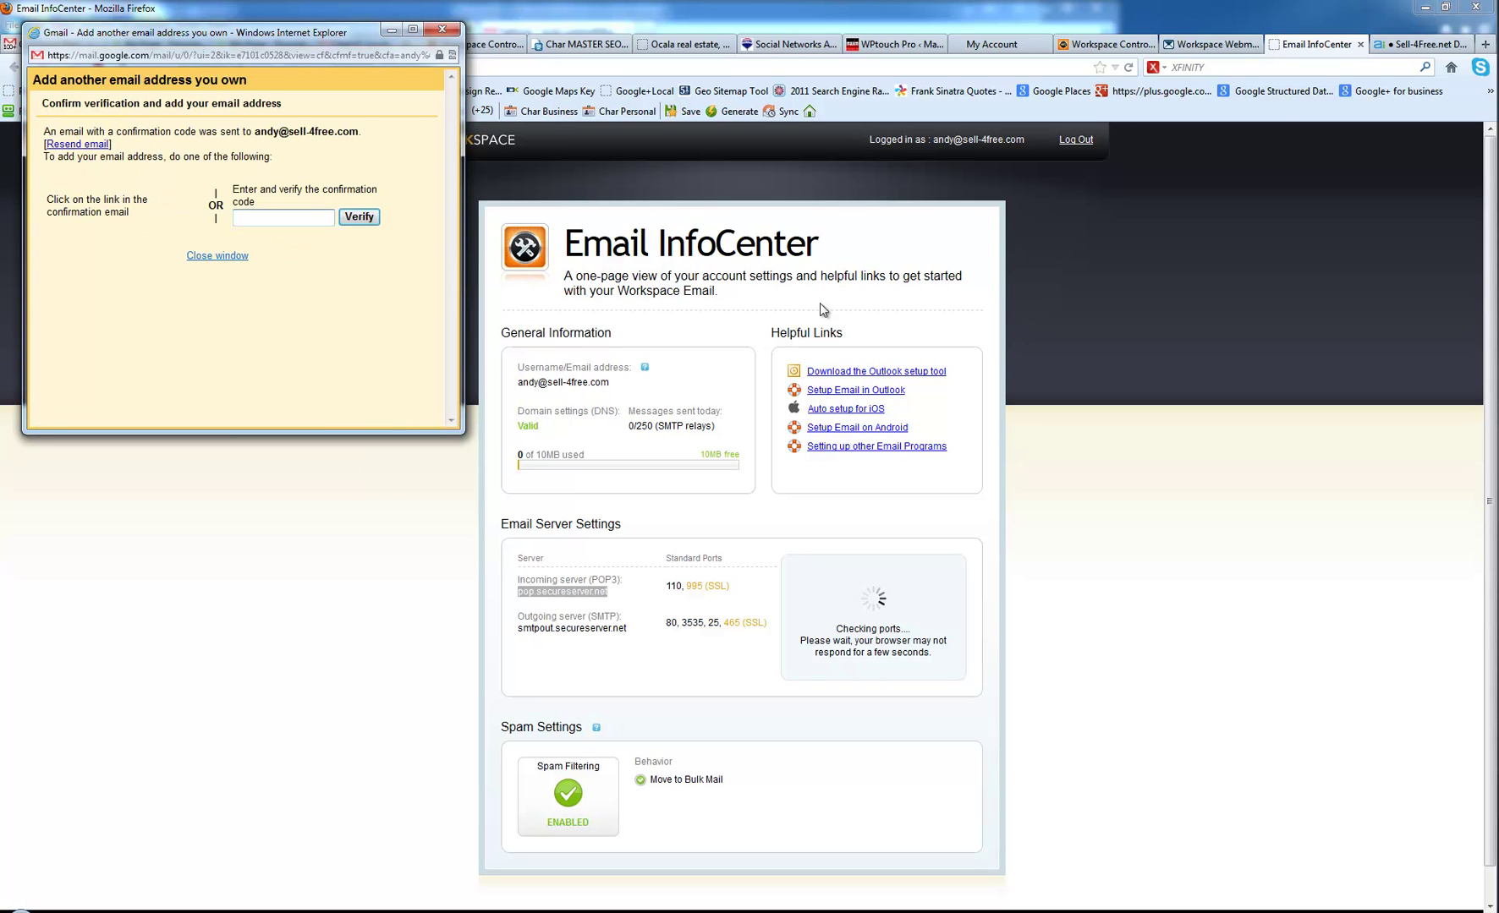
left_click(1230, 45)
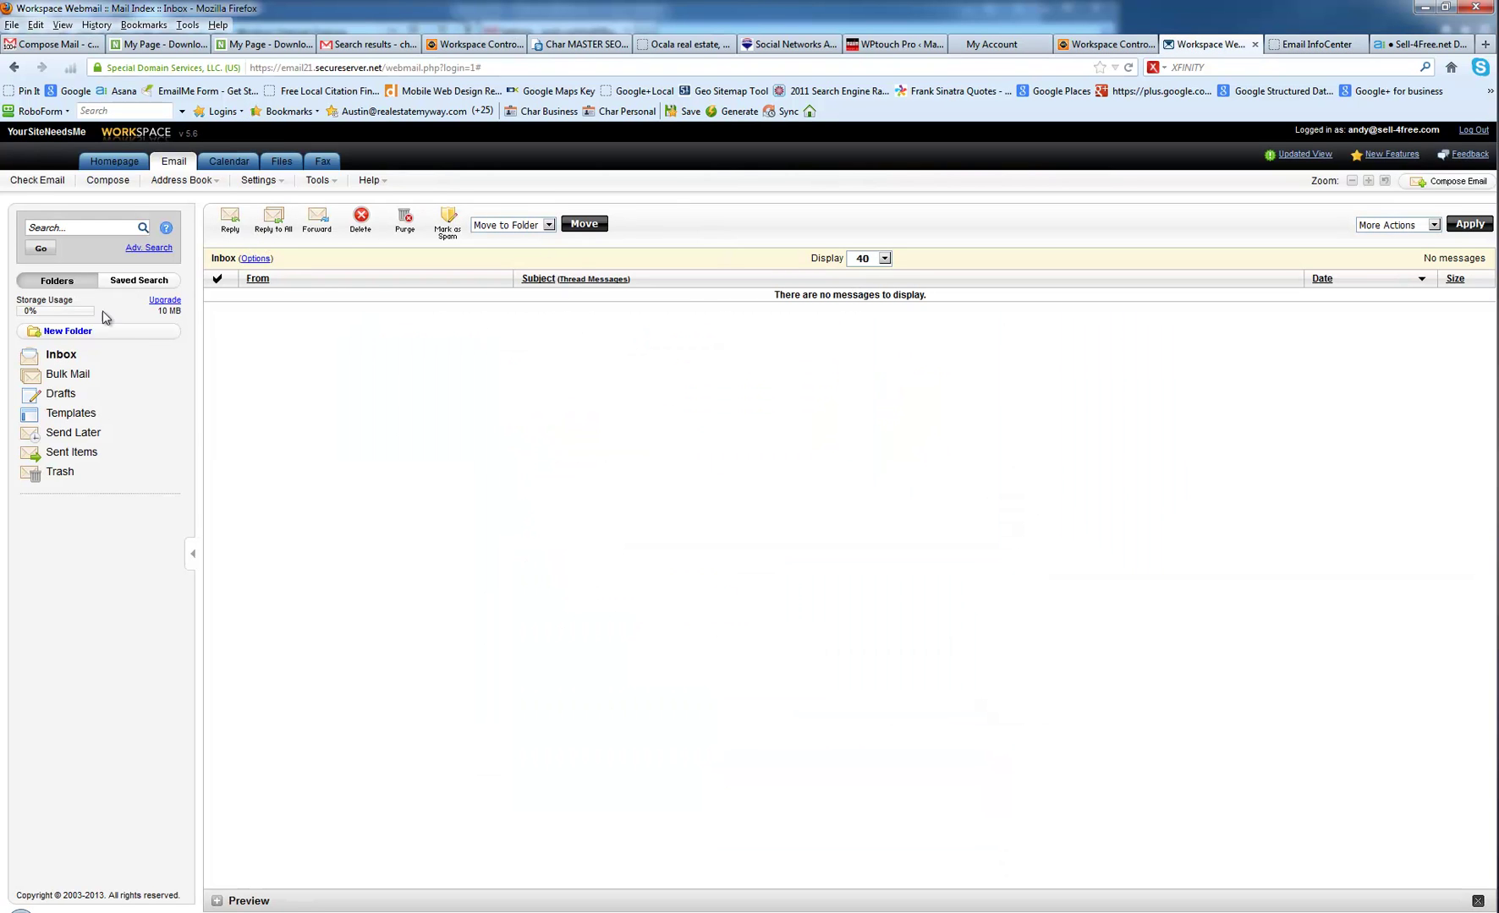
left_click(60, 356)
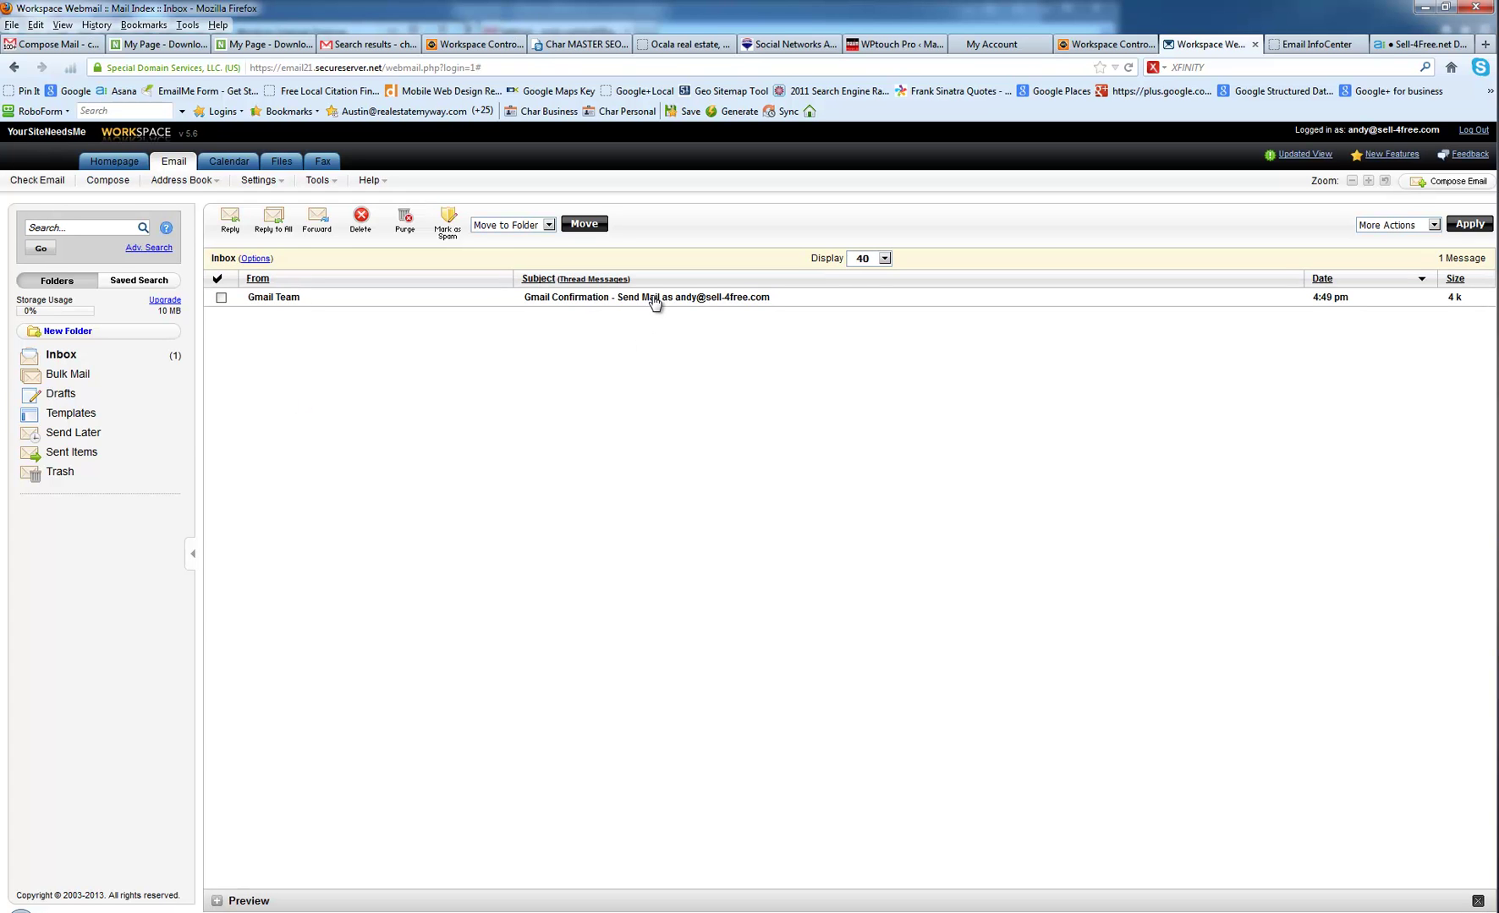
left_click(655, 300)
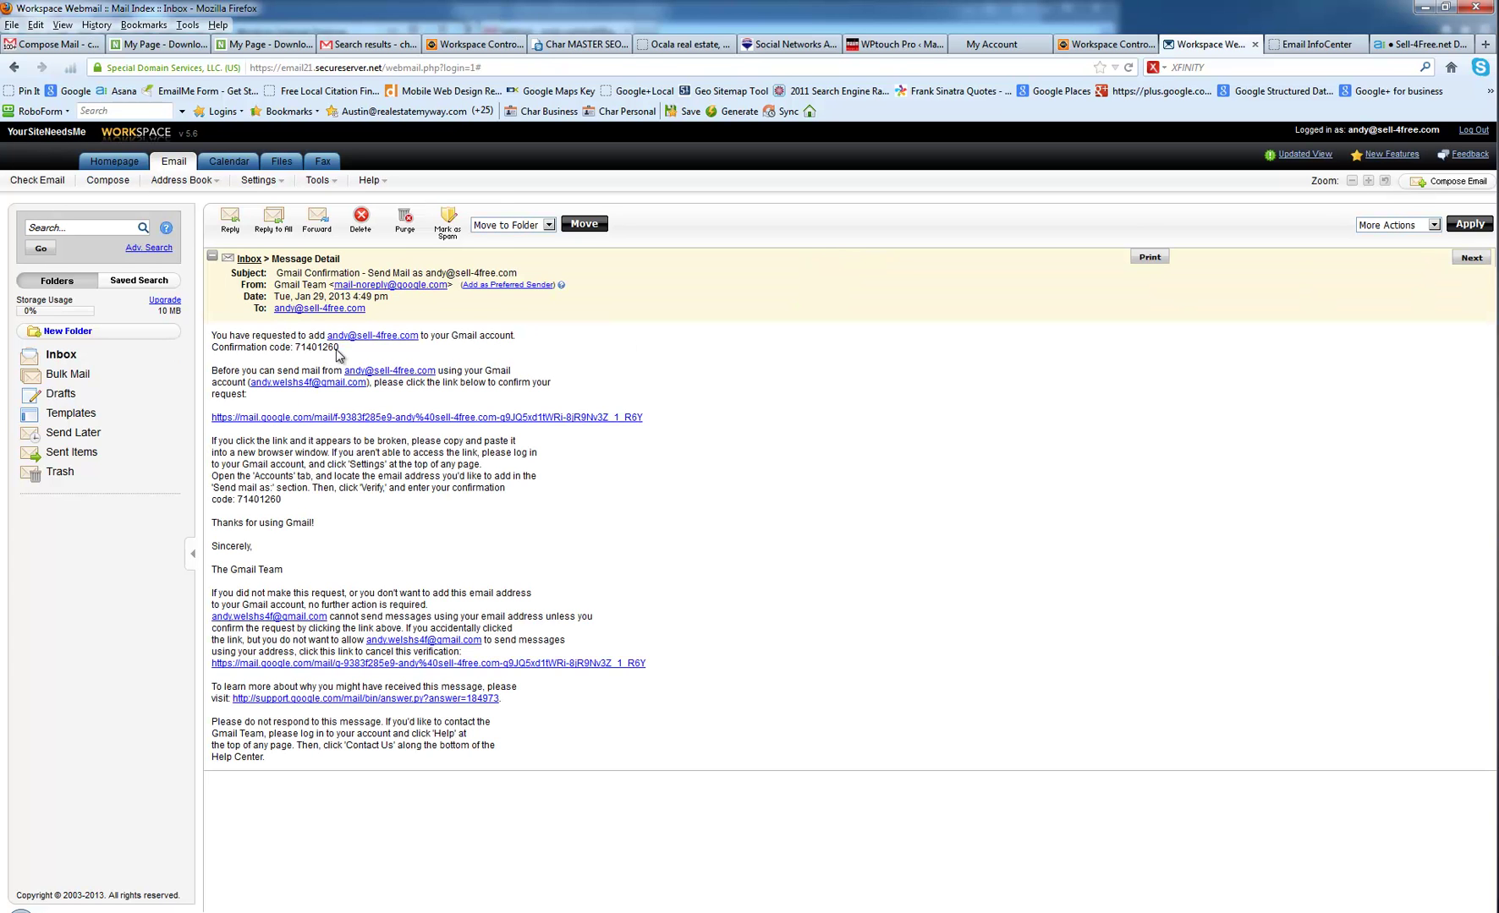
left_click_drag(341, 348, 296, 351)
right_click(300, 350)
left_click(336, 362)
key("alt+Tab")
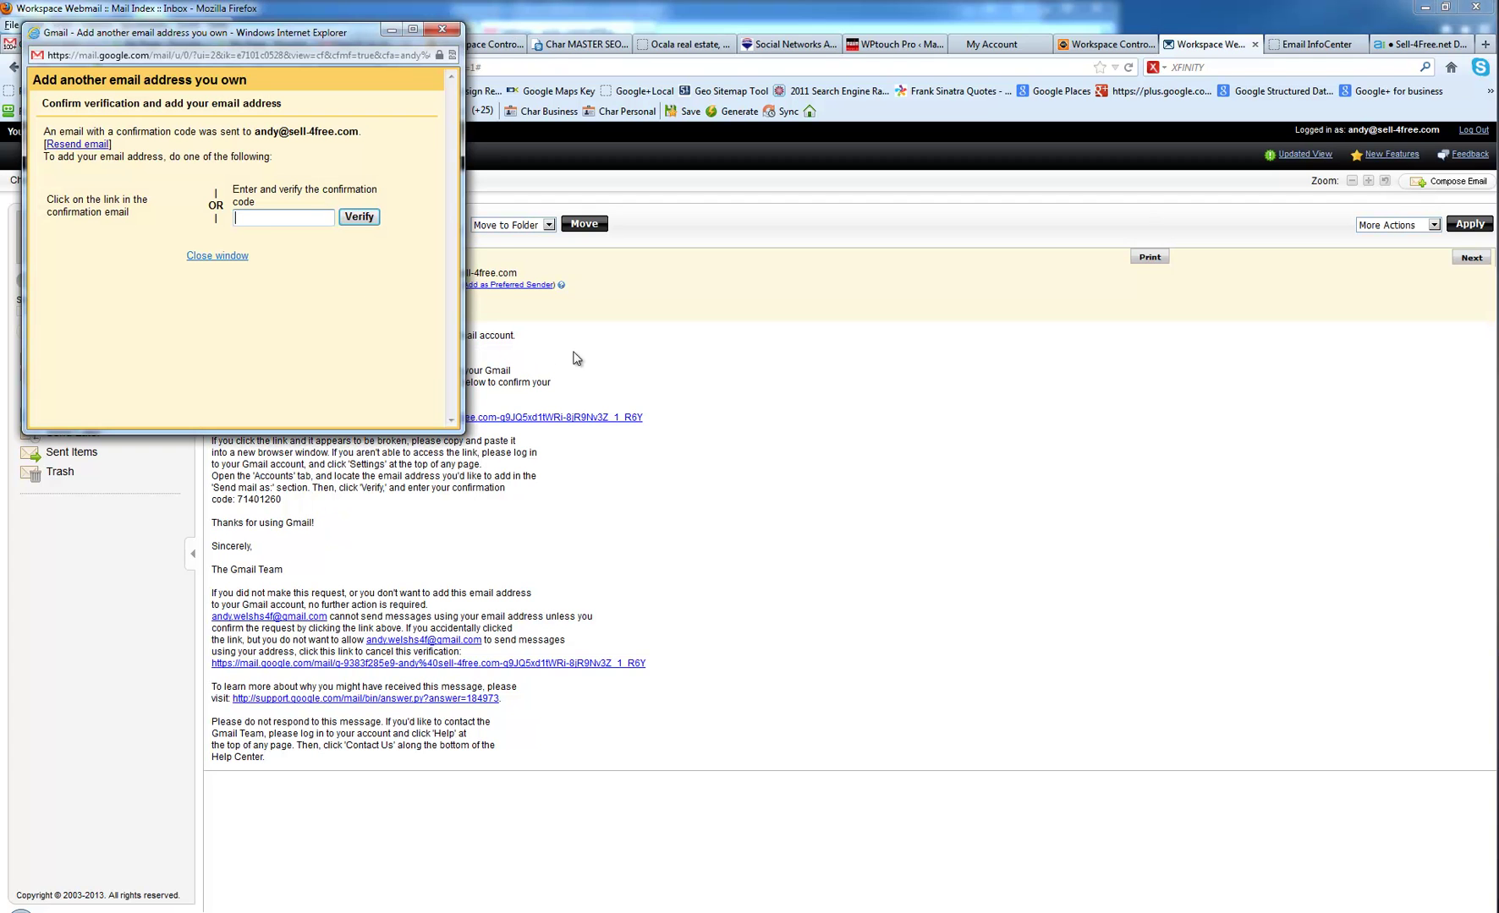
key("ctrl+v")
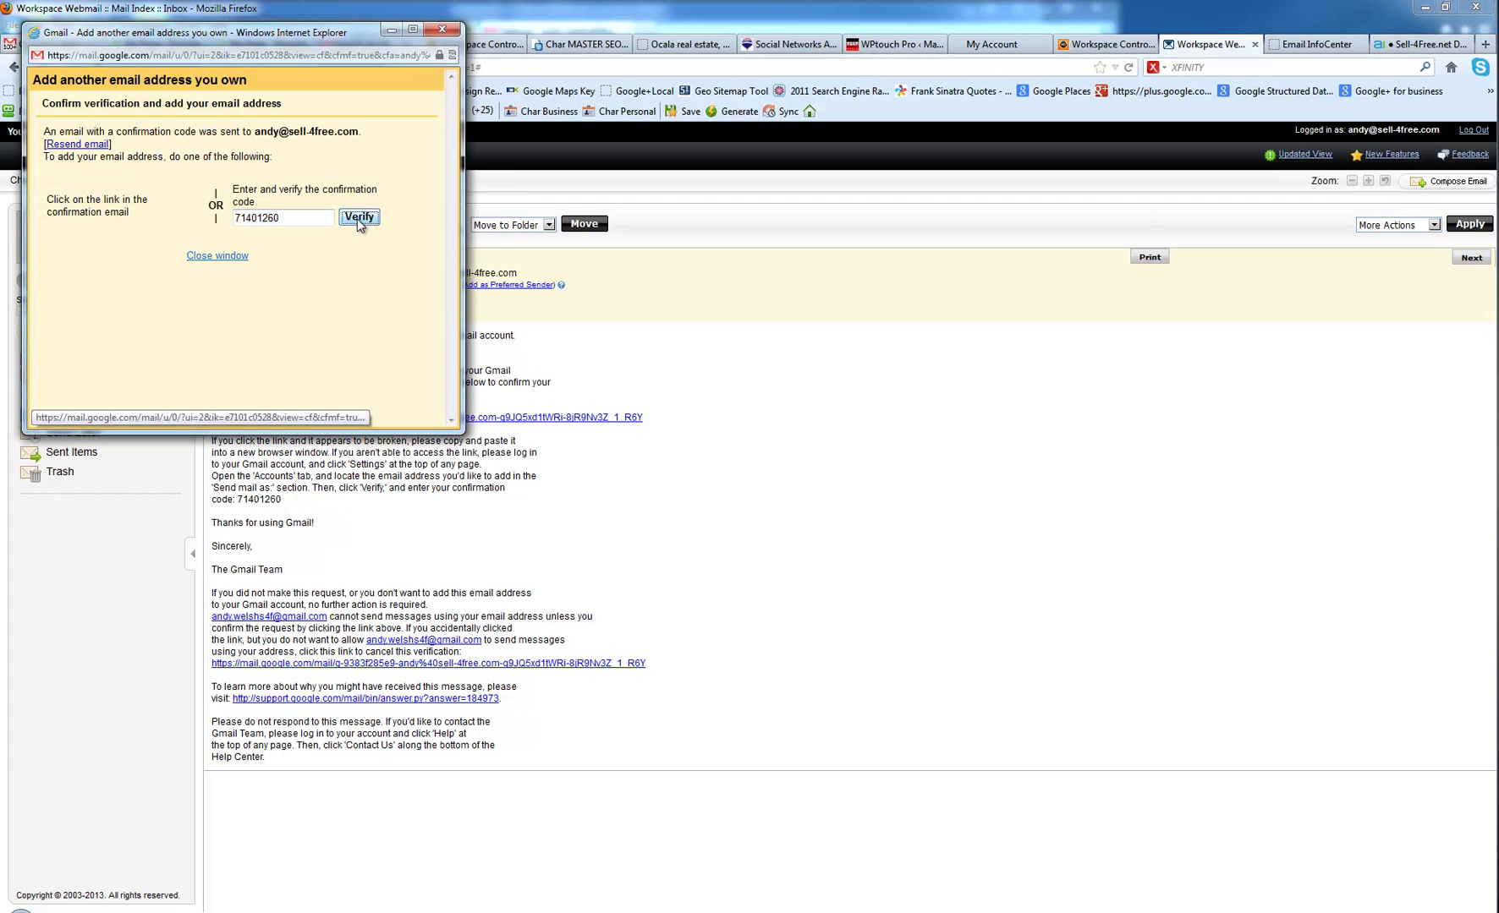
left_click(351, 219)
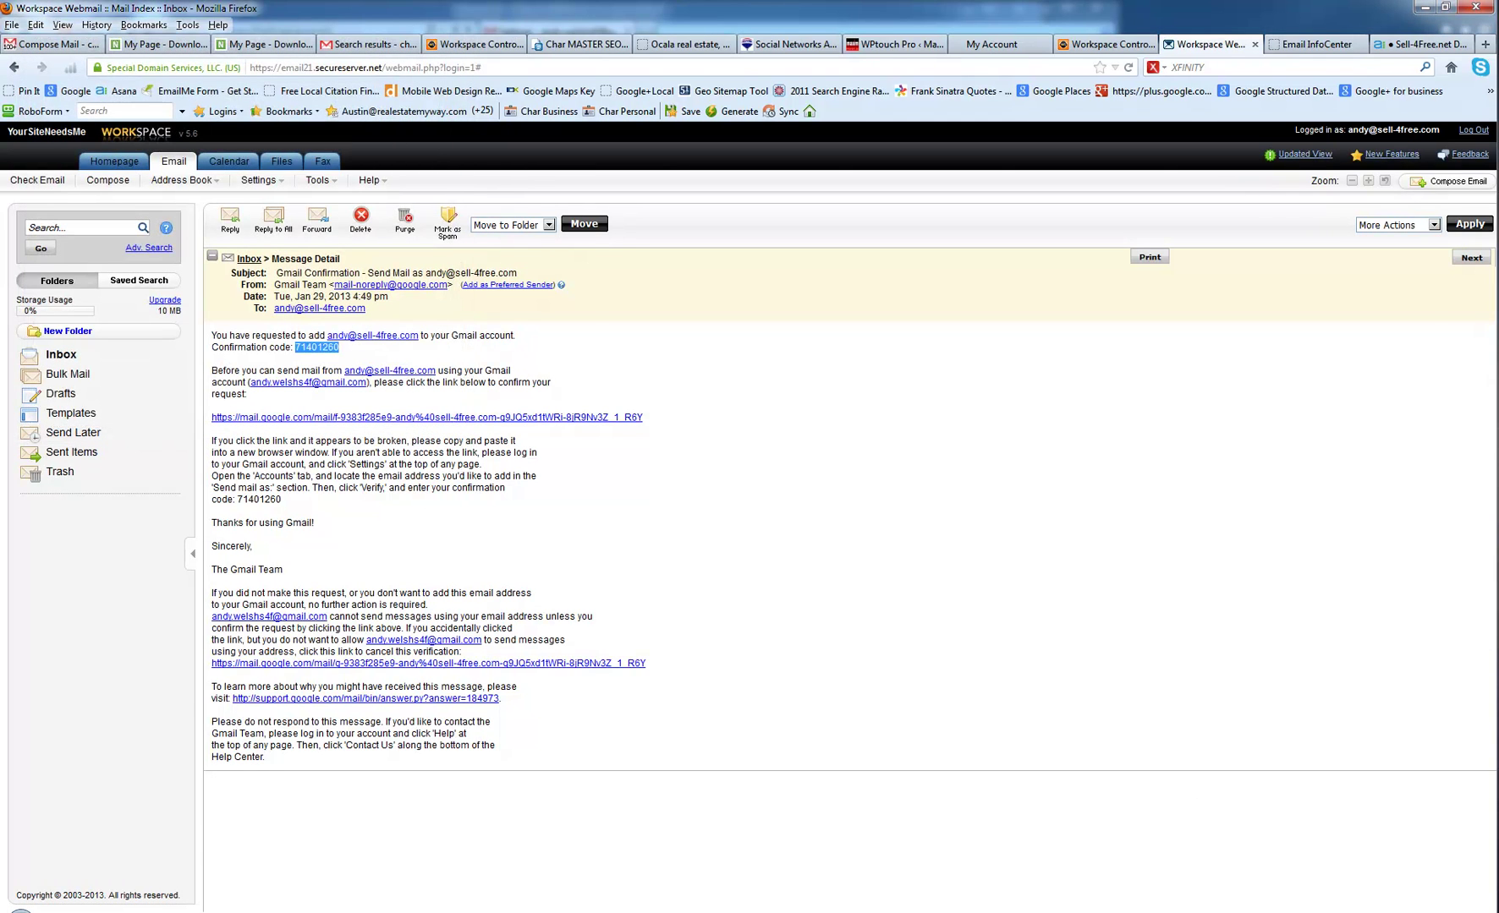
key("alt+Tab")
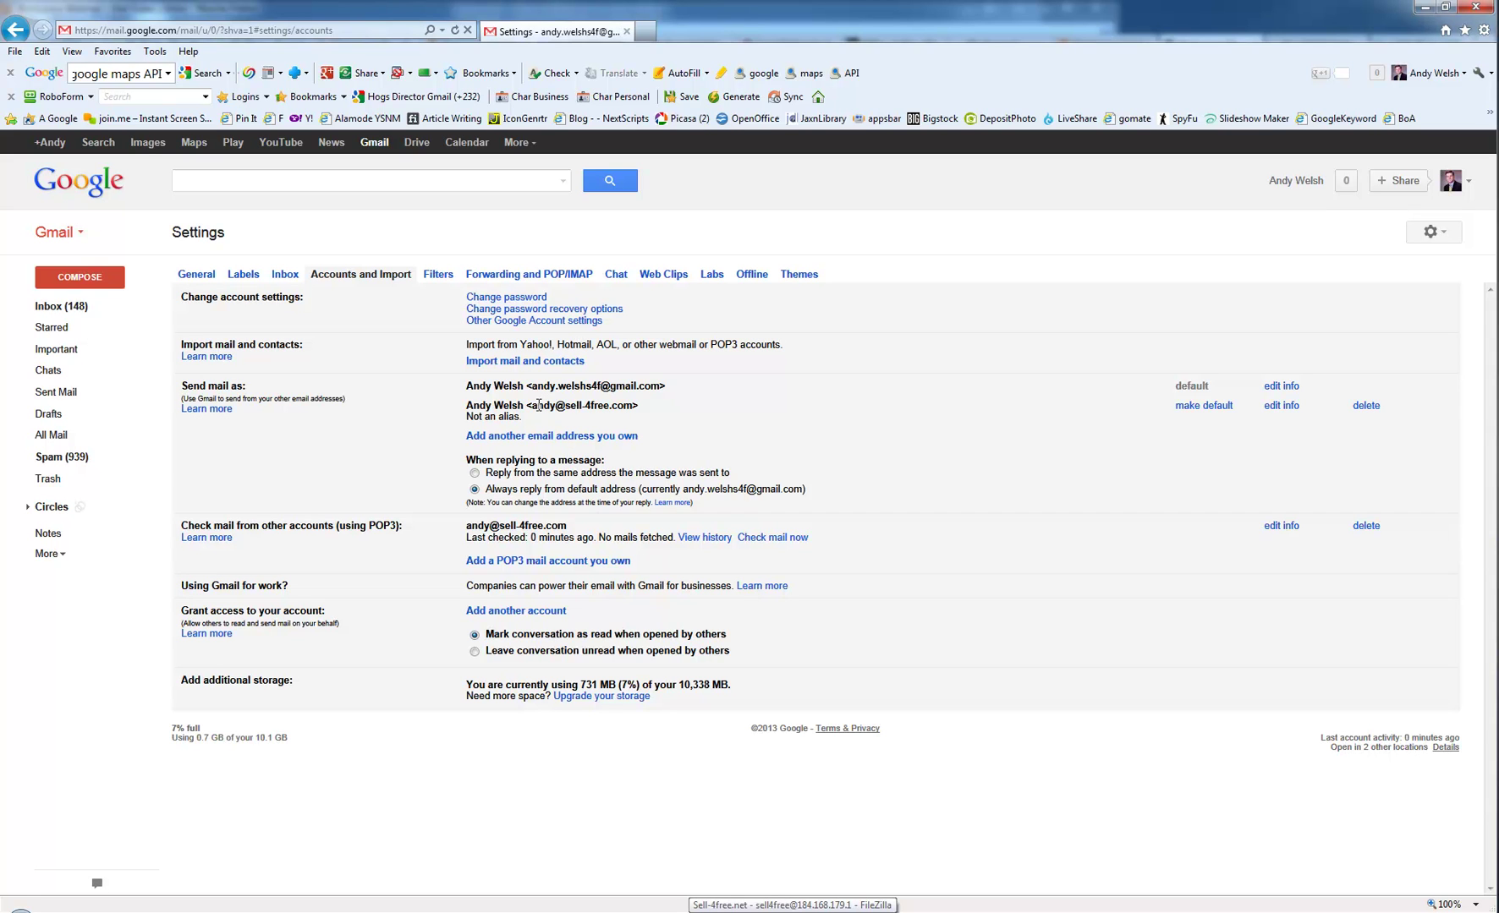
- Make the Workspace address Gmail's default sending address
left_click_drag(533, 408, 621, 411)
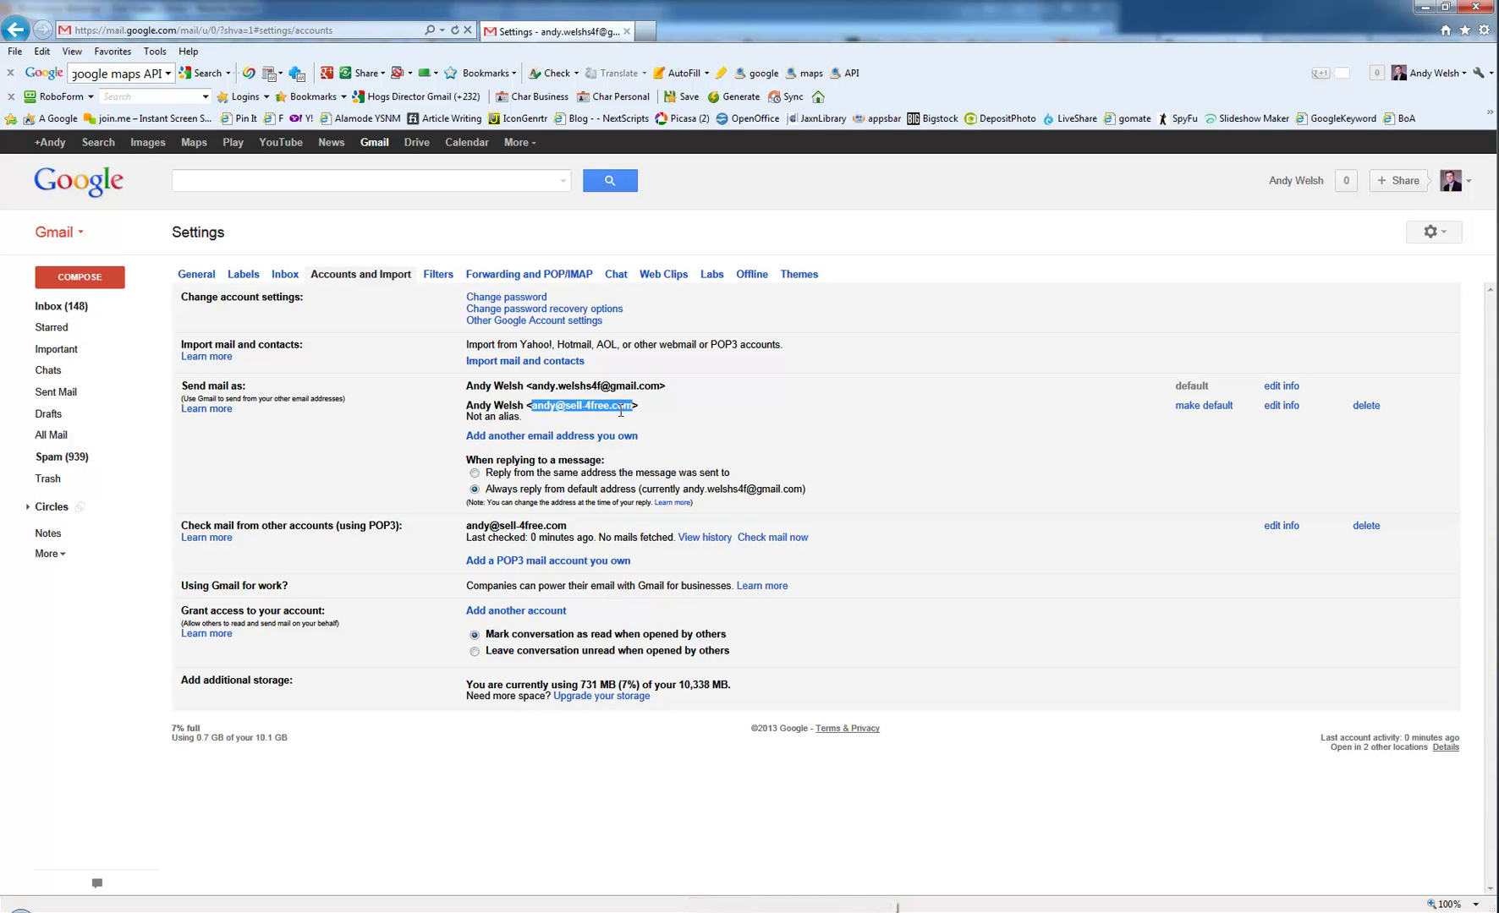
left_click(1203, 407)
type("google maps API")
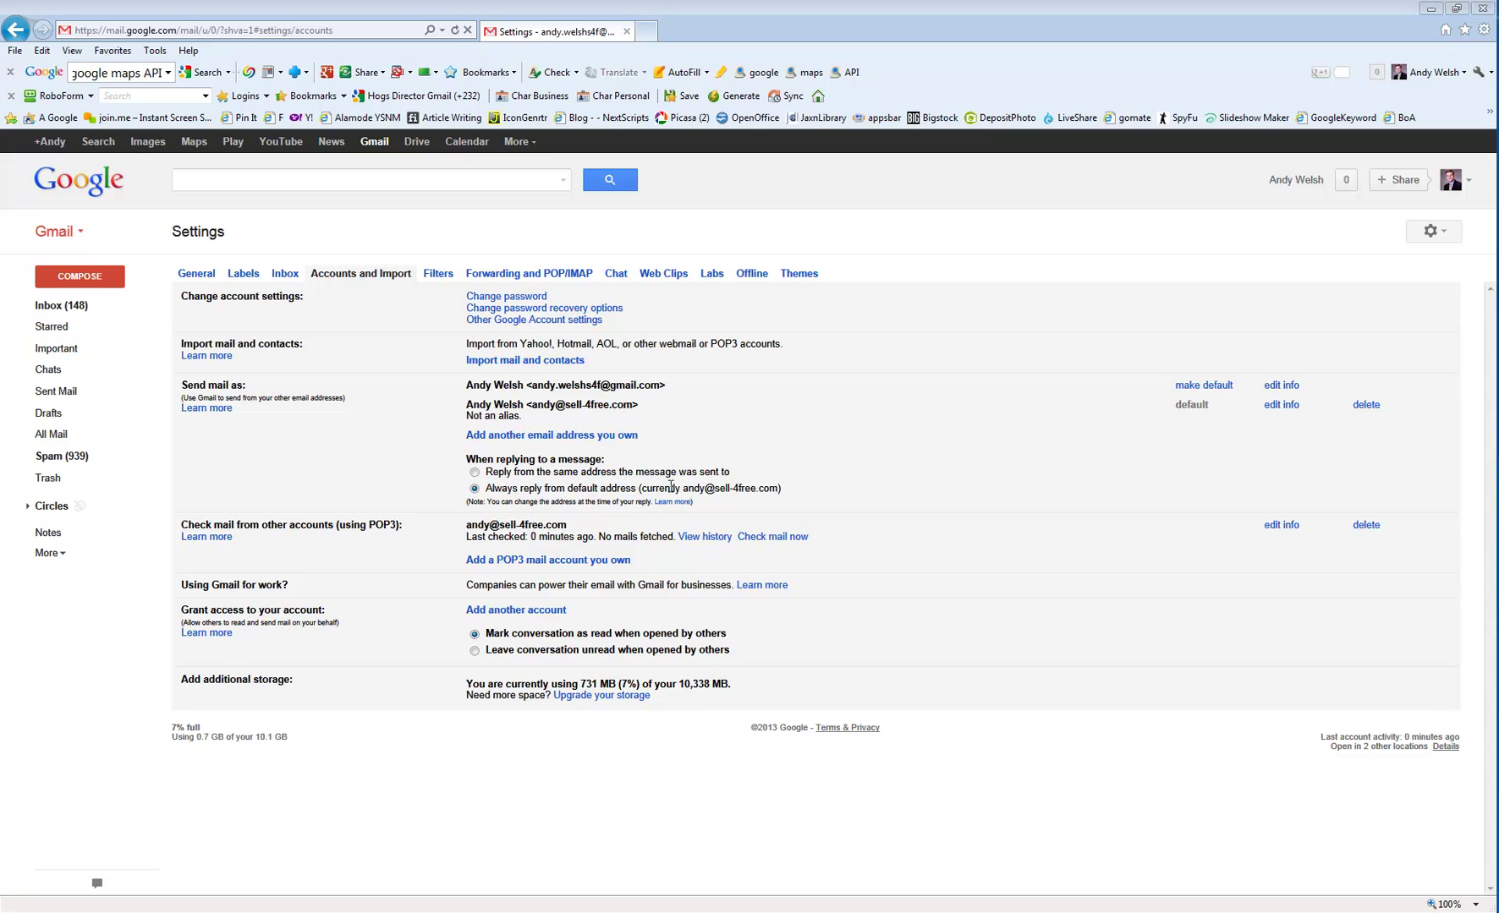
double_click(737, 487)
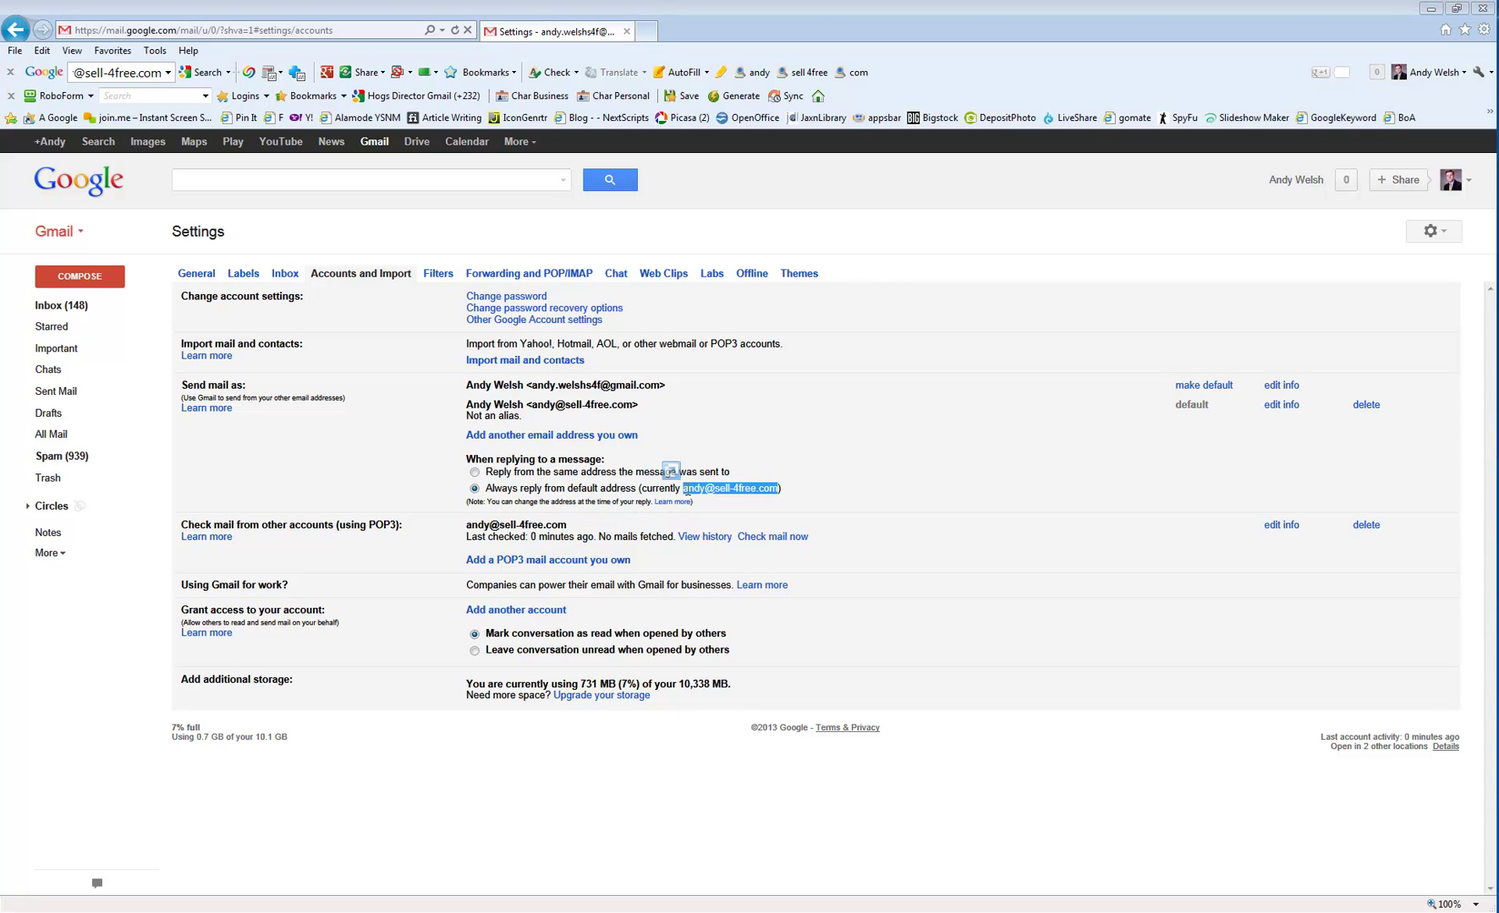
left_click(740, 489)
left_click_drag(780, 488, 723, 495)
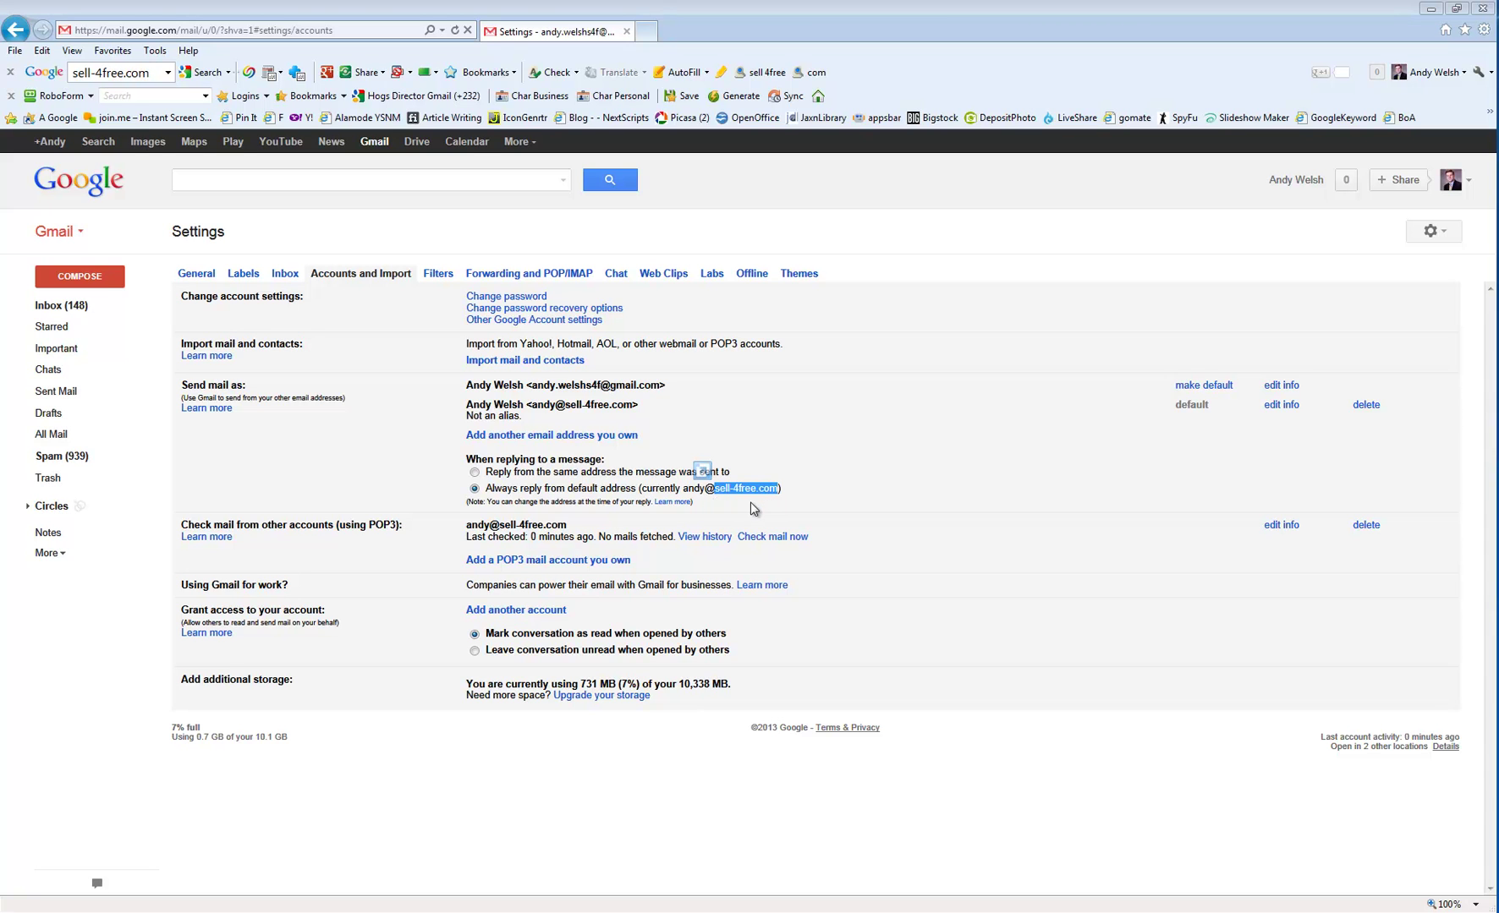
left_click(750, 496)
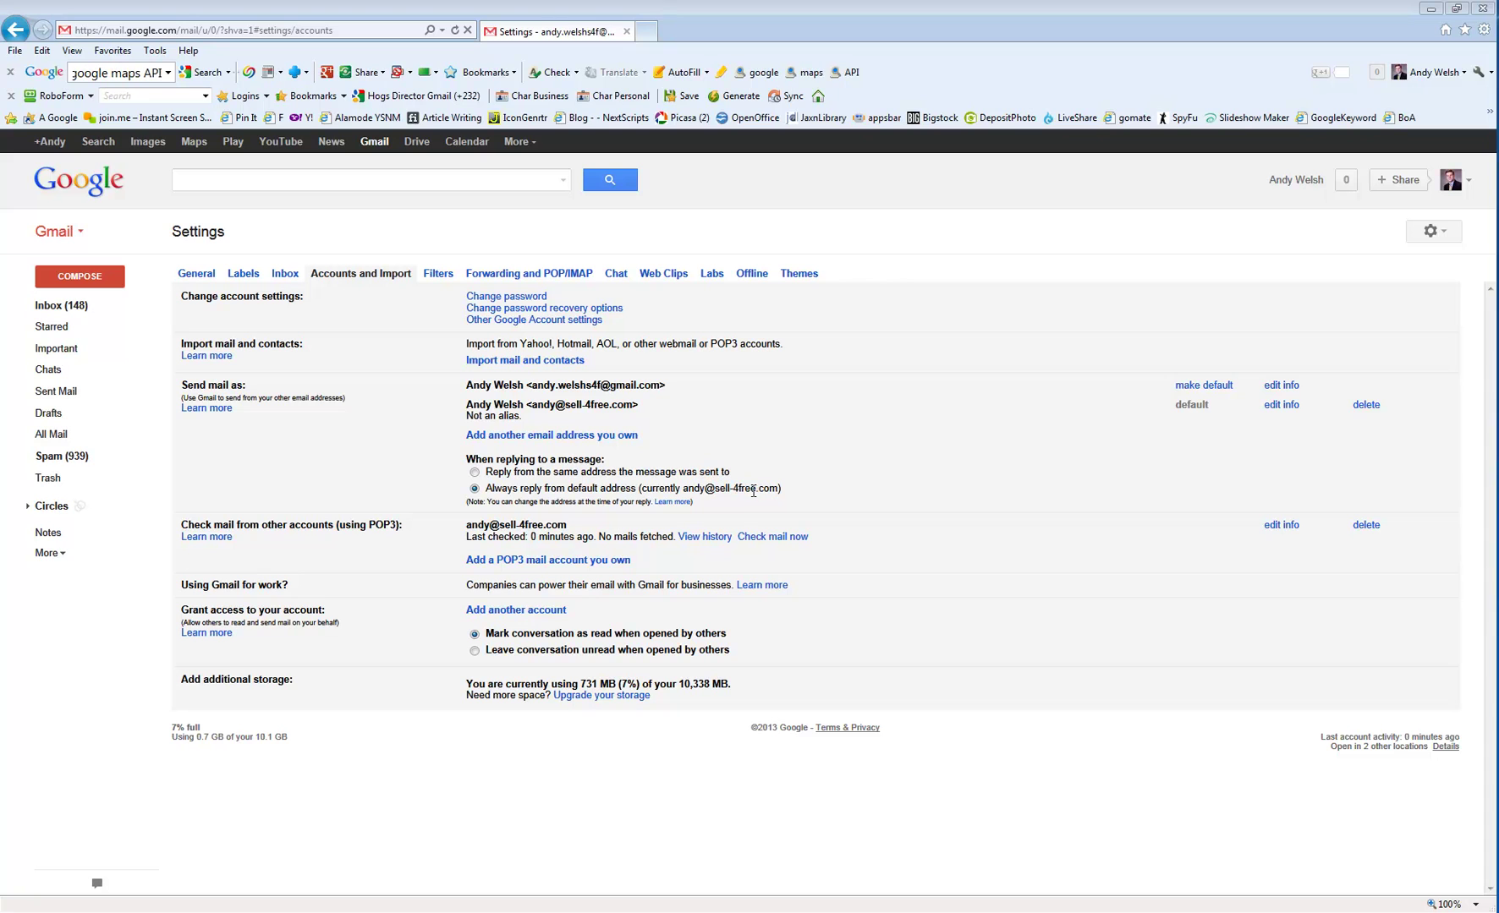
- Toggle the reply options, leaving 'Always reply from default address' selected
left_click(475, 472)
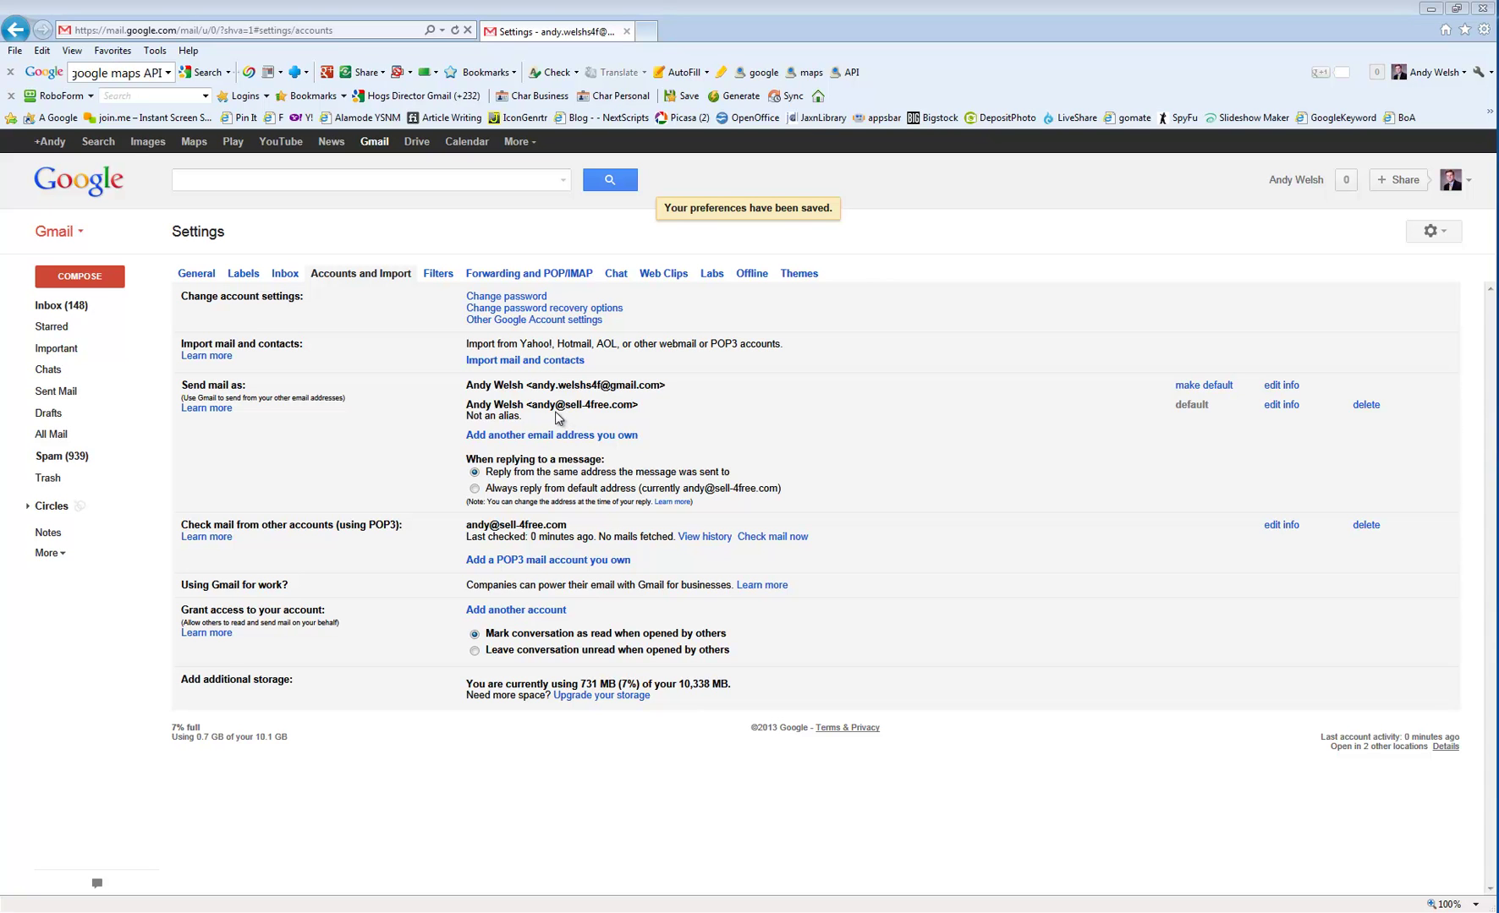
left_click_drag(566, 405, 633, 405)
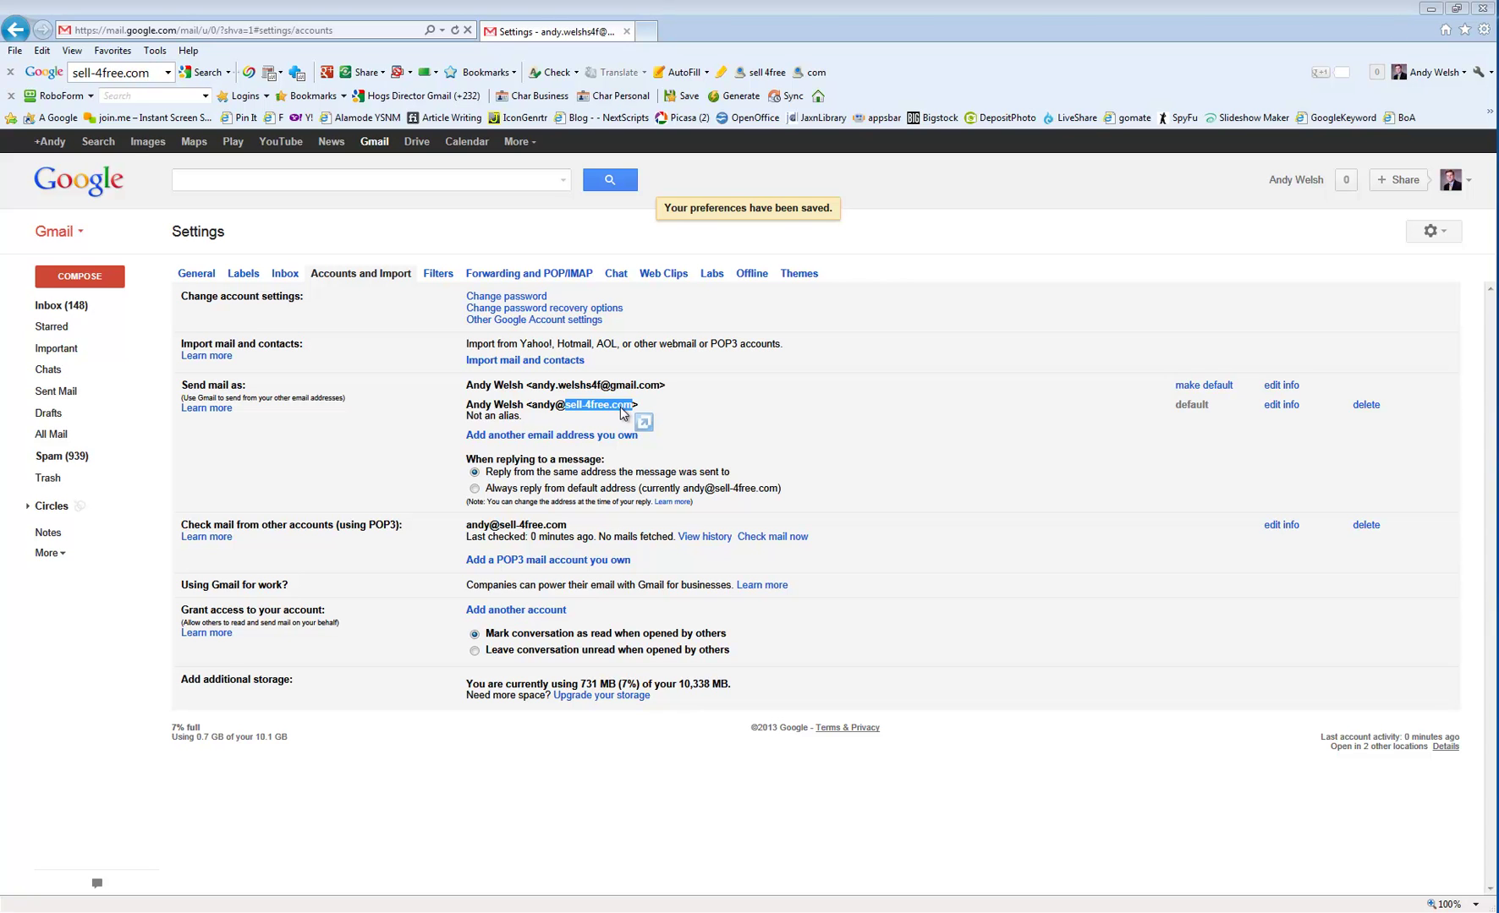
left_click(591, 406)
left_click(476, 488)
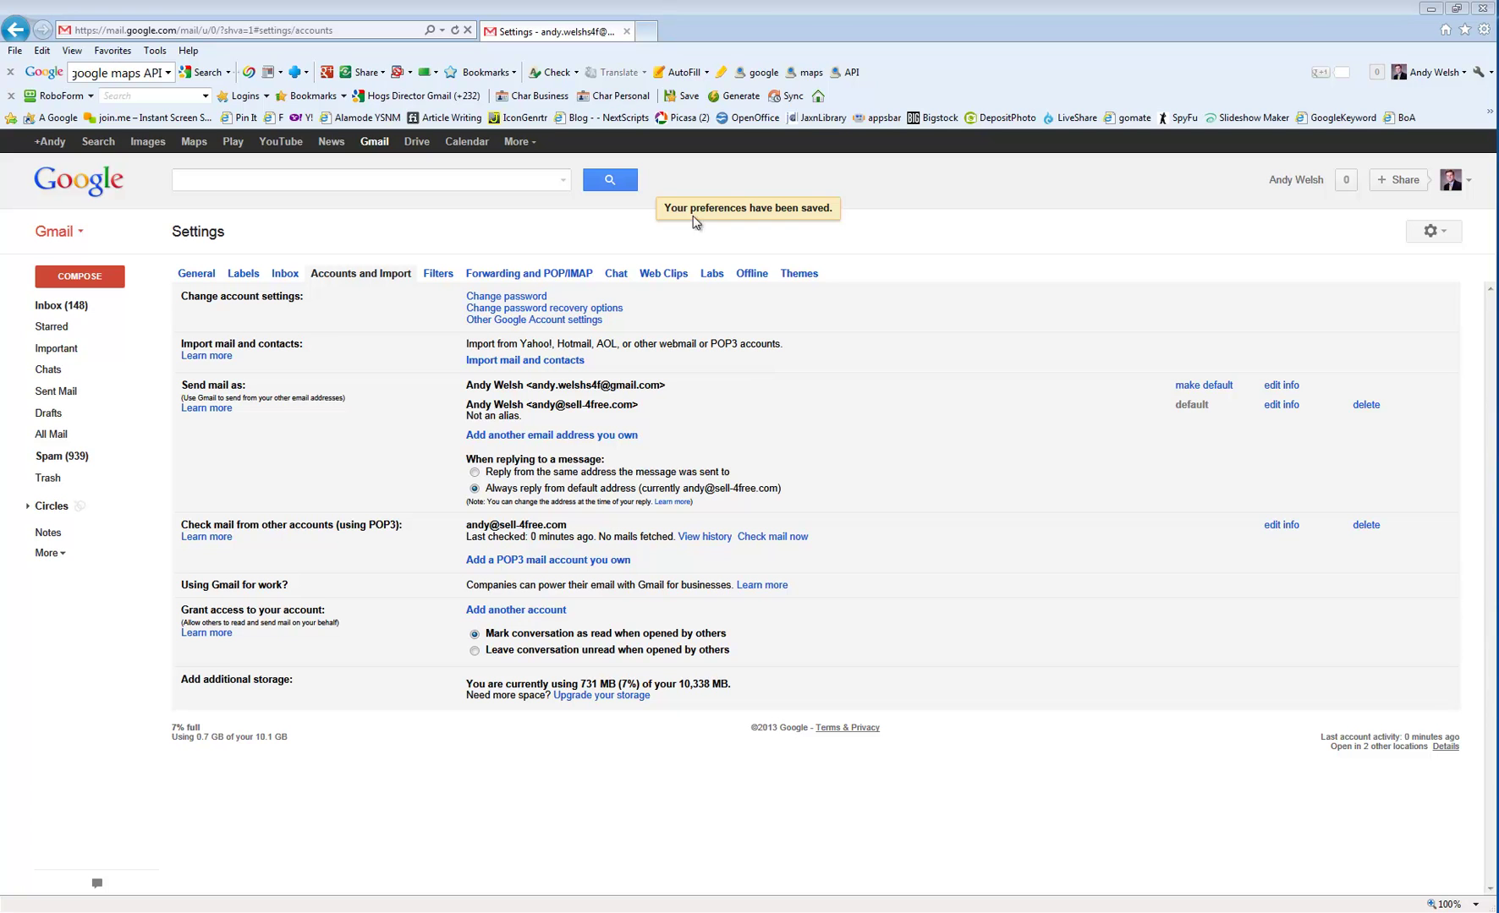
- Save Gmail's General settings after looking over the signature and vacation sections
left_click(197, 273)
scroll(348, 488, "down", 10)
scroll(510, 783, "down", 5)
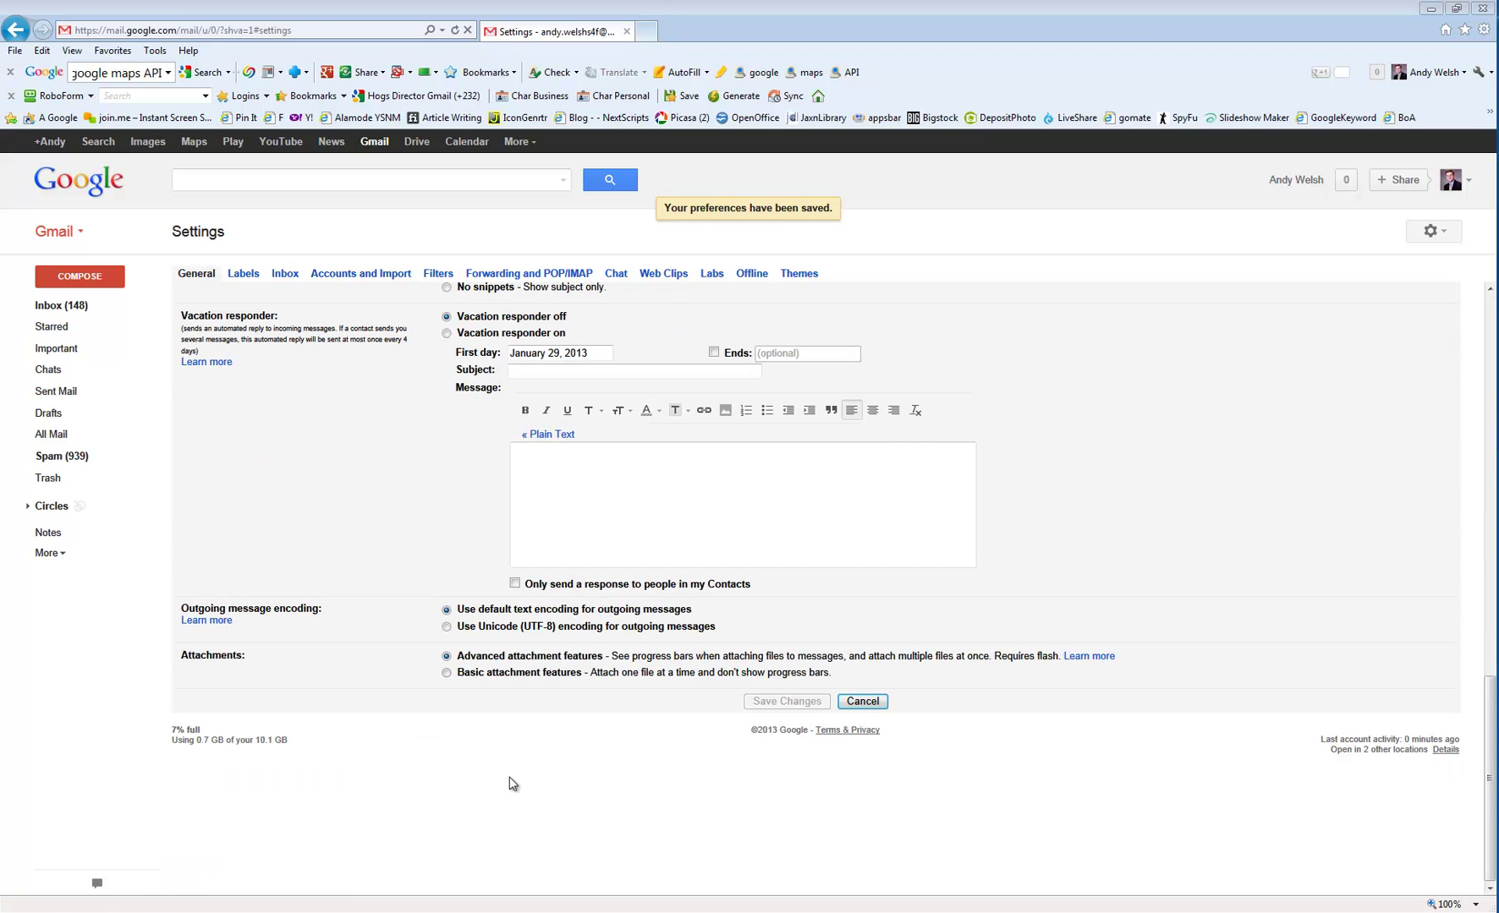
left_click(646, 472)
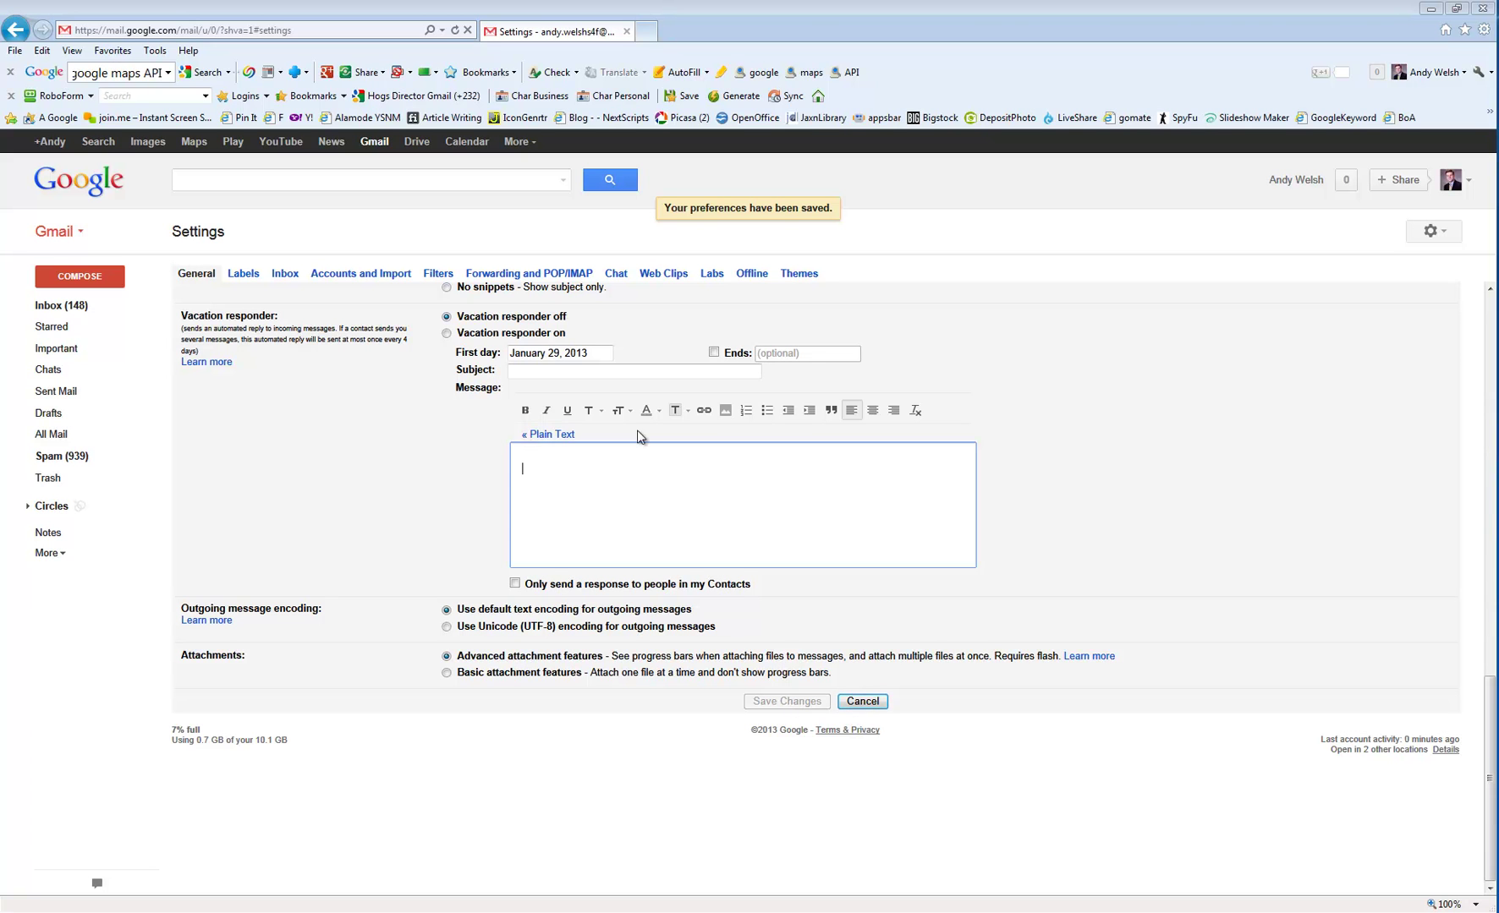
scroll(639, 437, "up", 4)
left_click(583, 551)
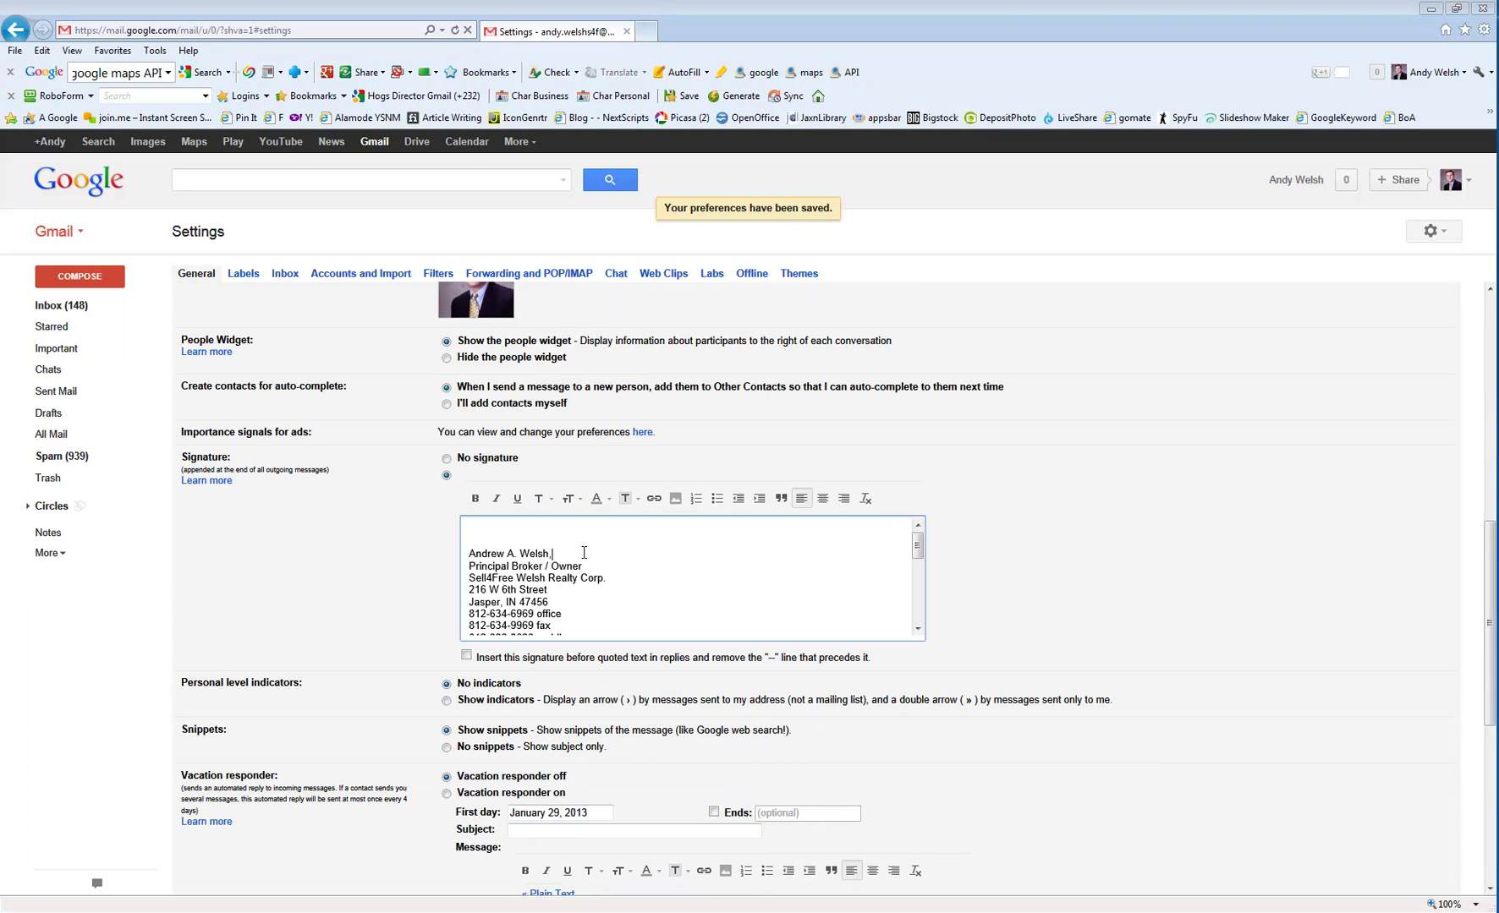
scroll(703, 632, "down", 3)
scroll(808, 797, "down", 2)
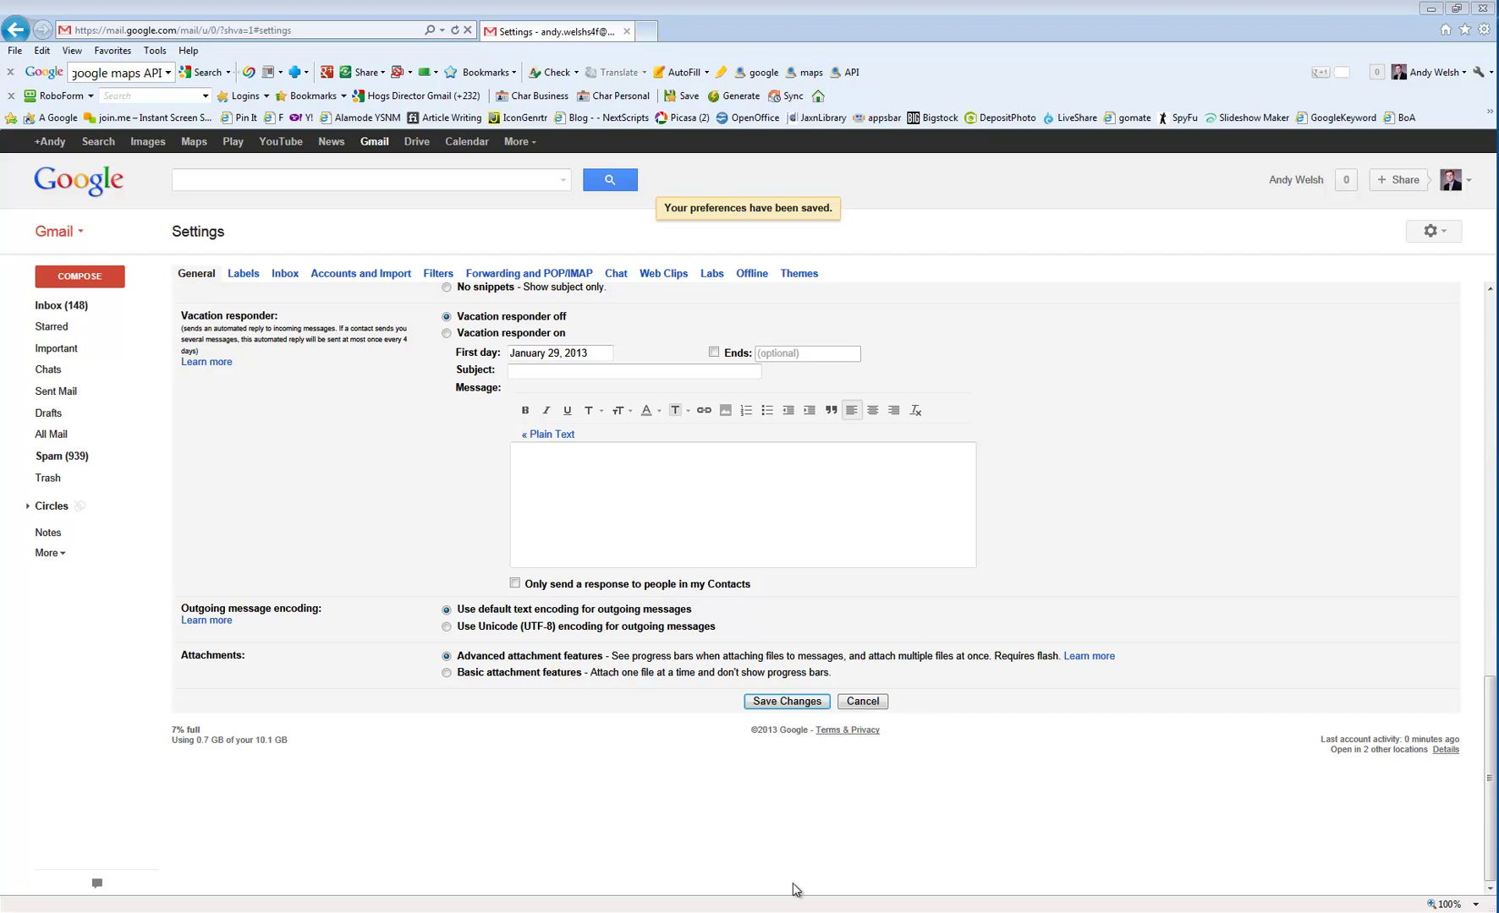
left_click(768, 707)
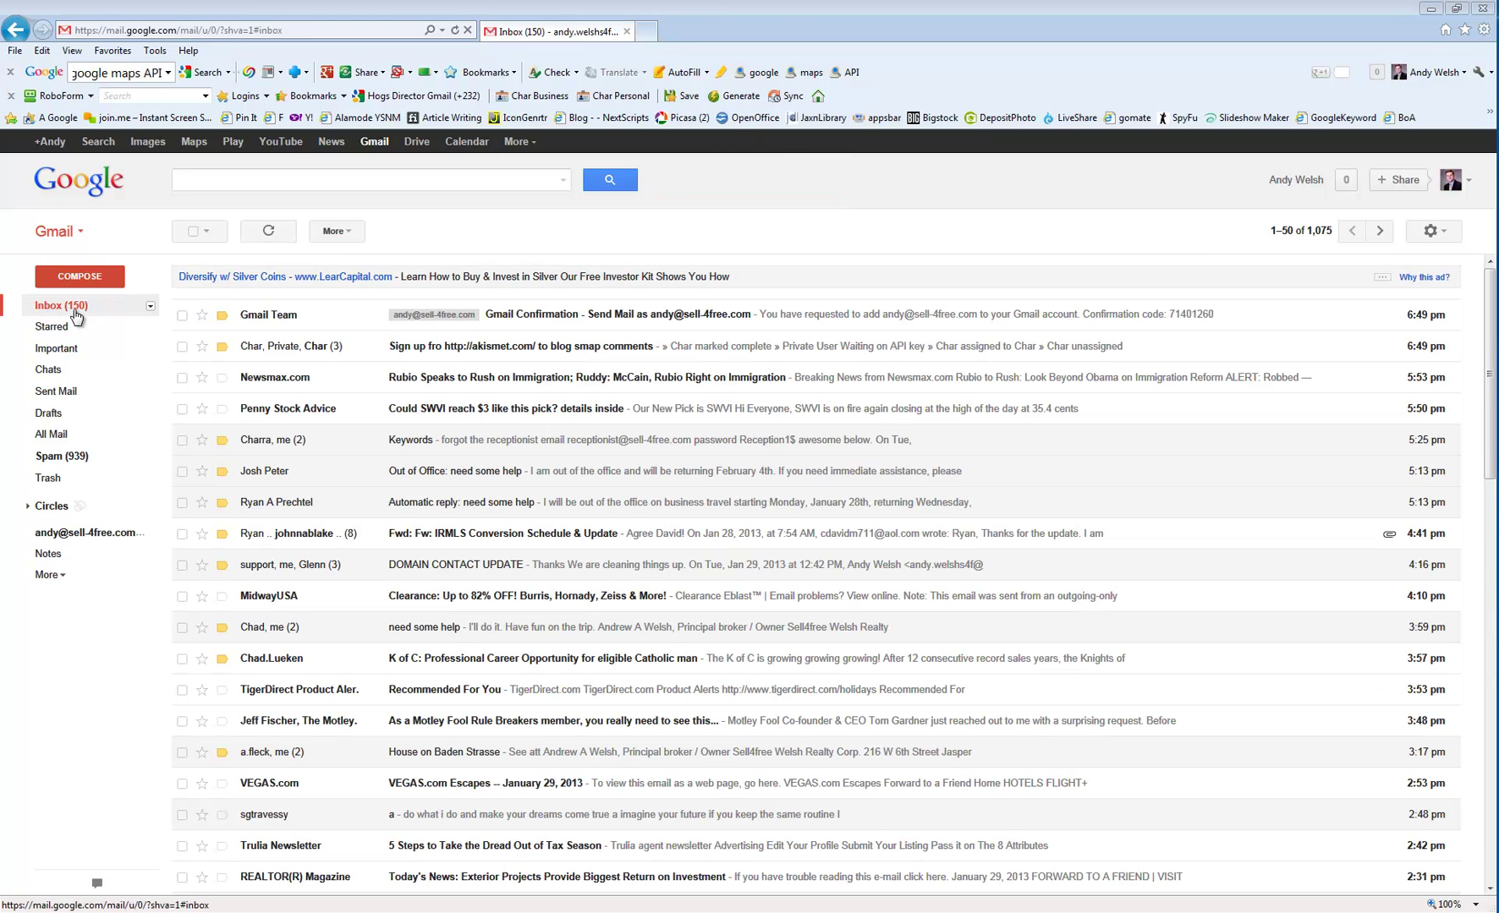
- Trash the Gmail Team confirmation email and open a new compose draft
left_click(182, 316)
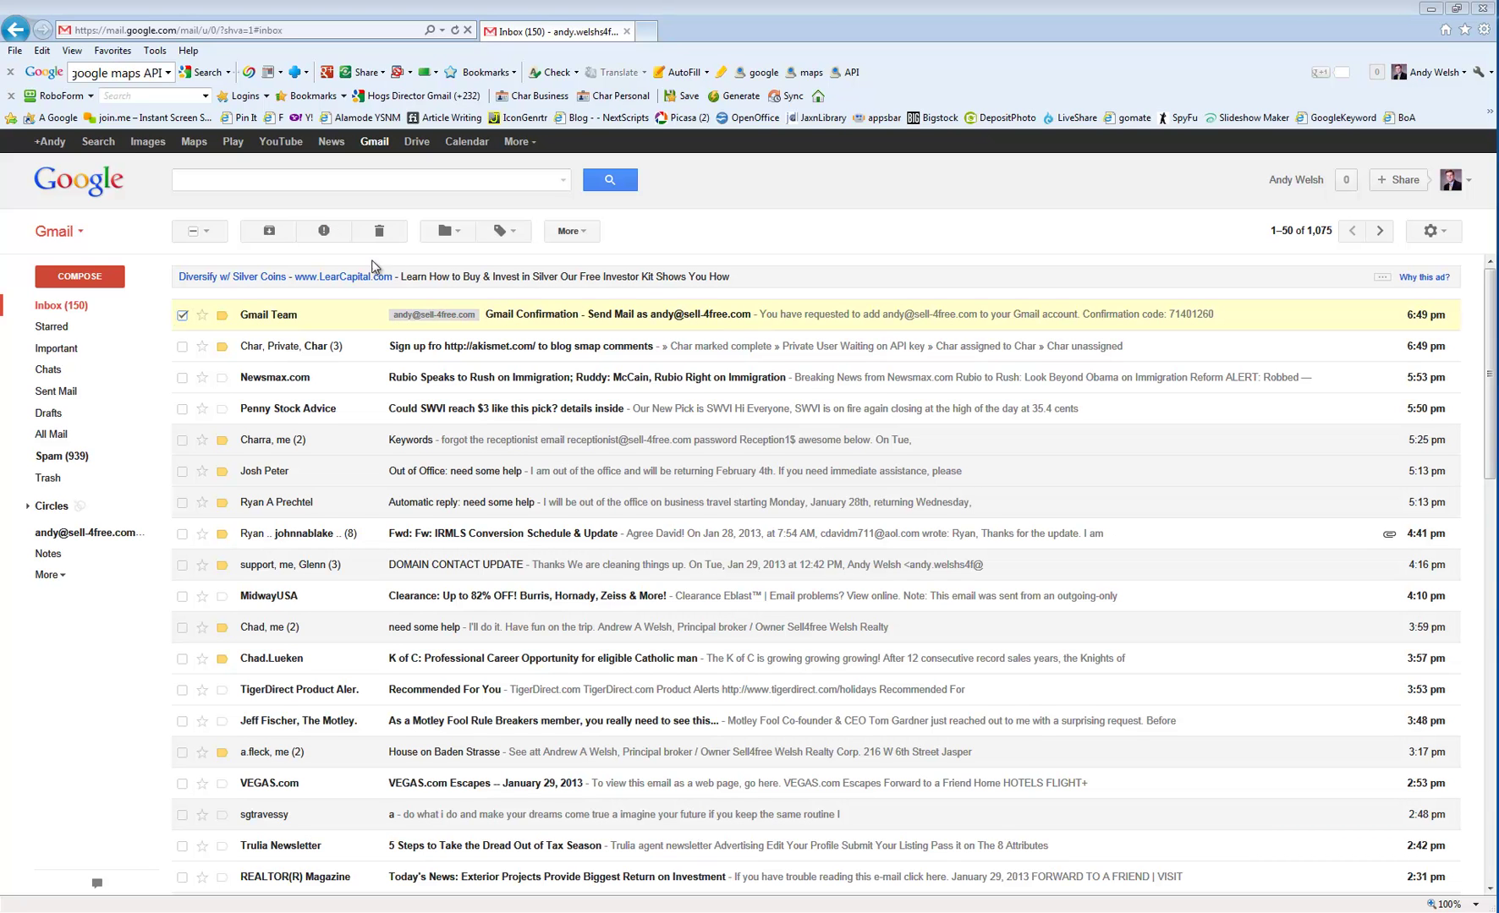
left_click(380, 233)
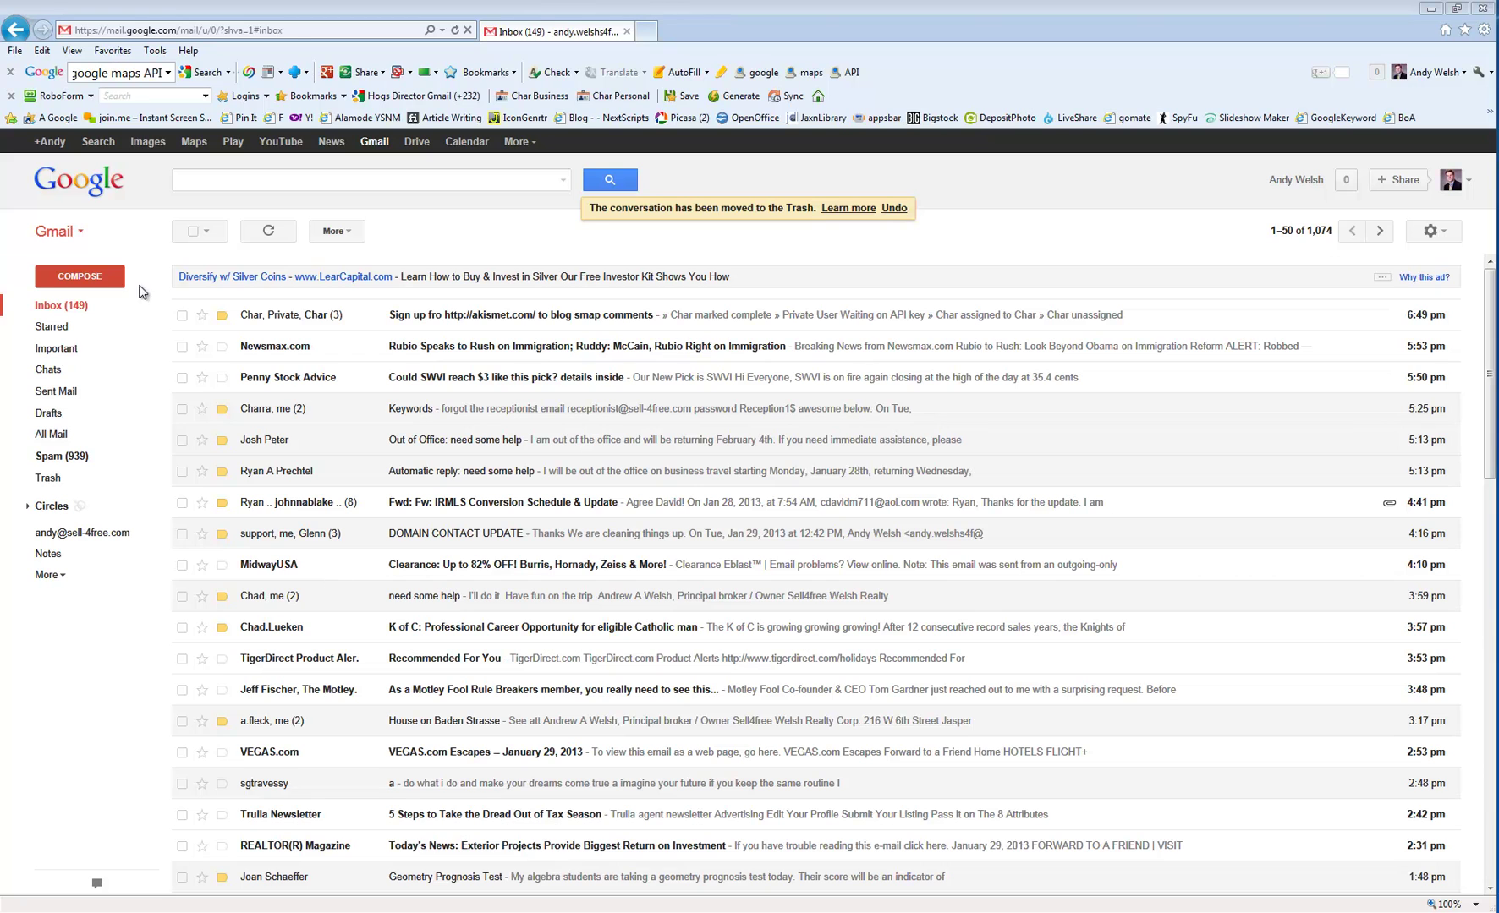
left_click(93, 278)
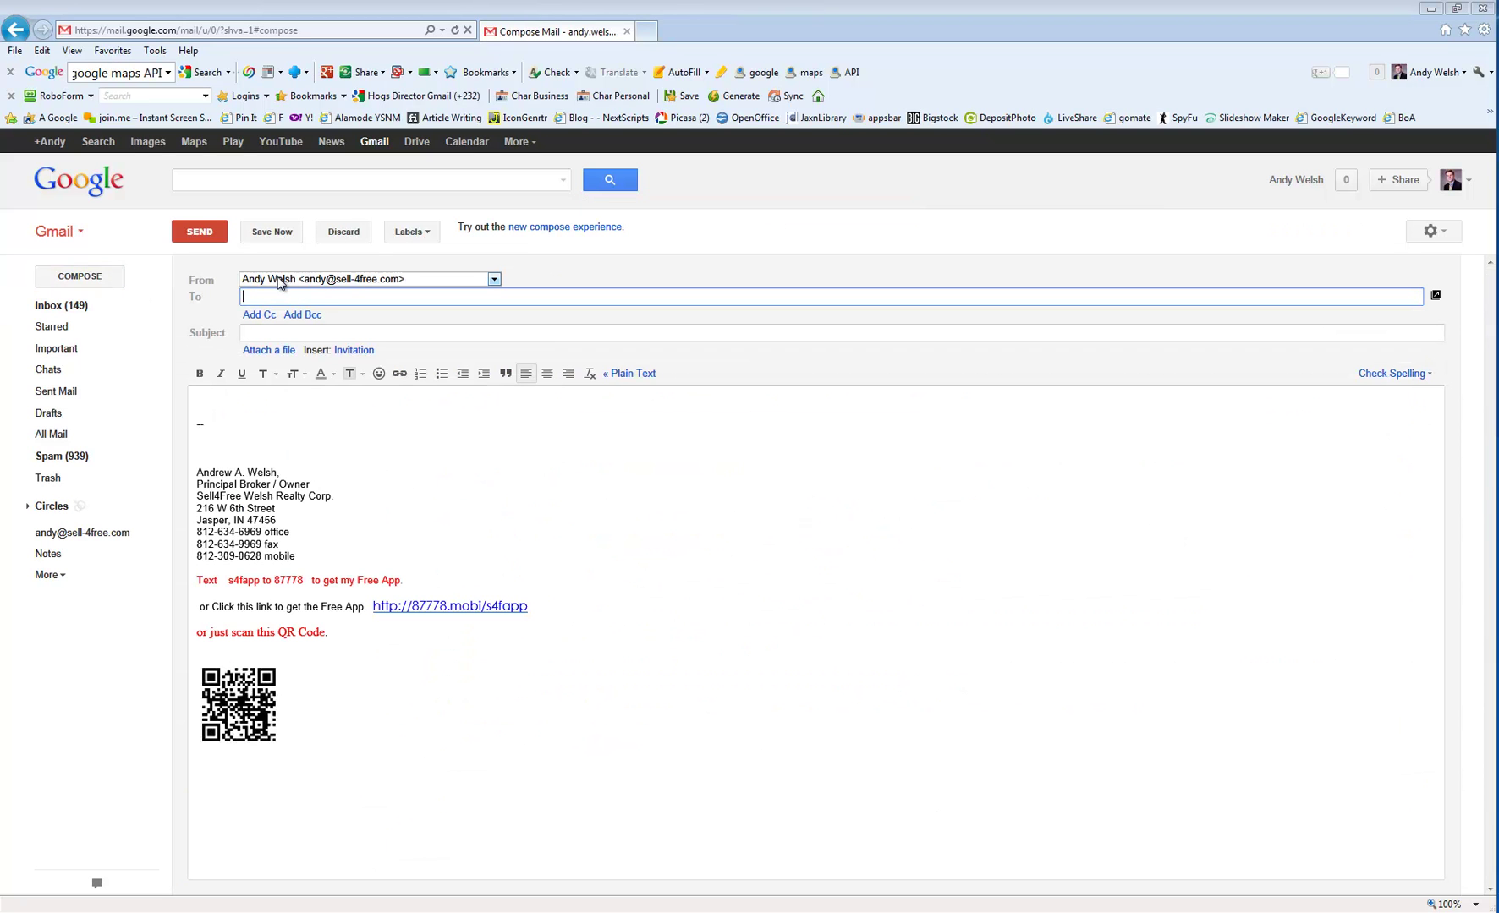
- In the new message, switch From to the gmail.com address, then back to the sell-4free.com address
left_click(494, 280)
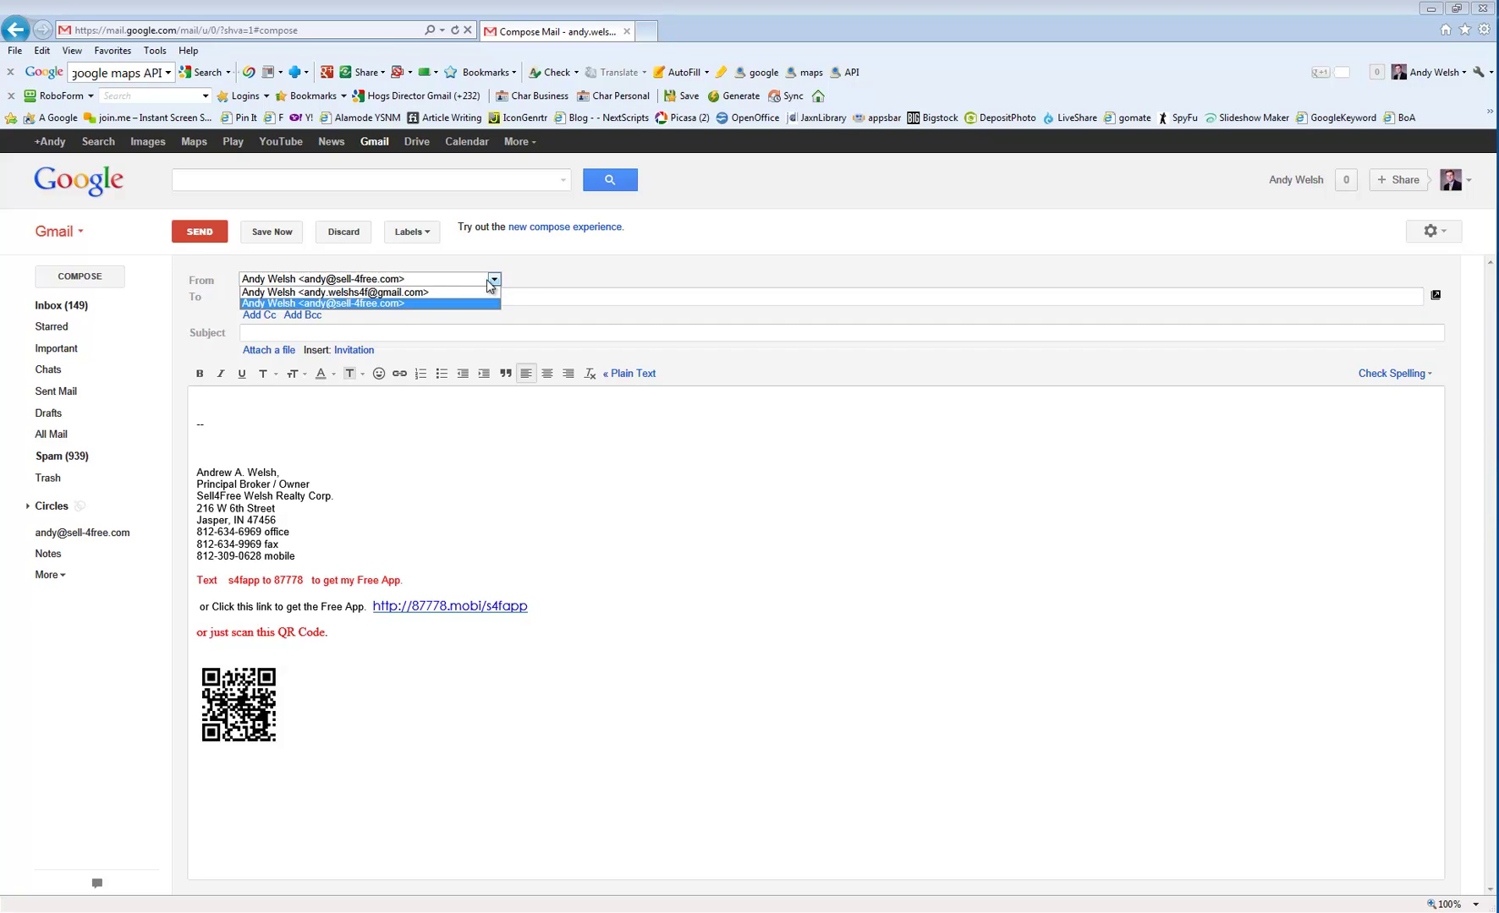
left_click(420, 294)
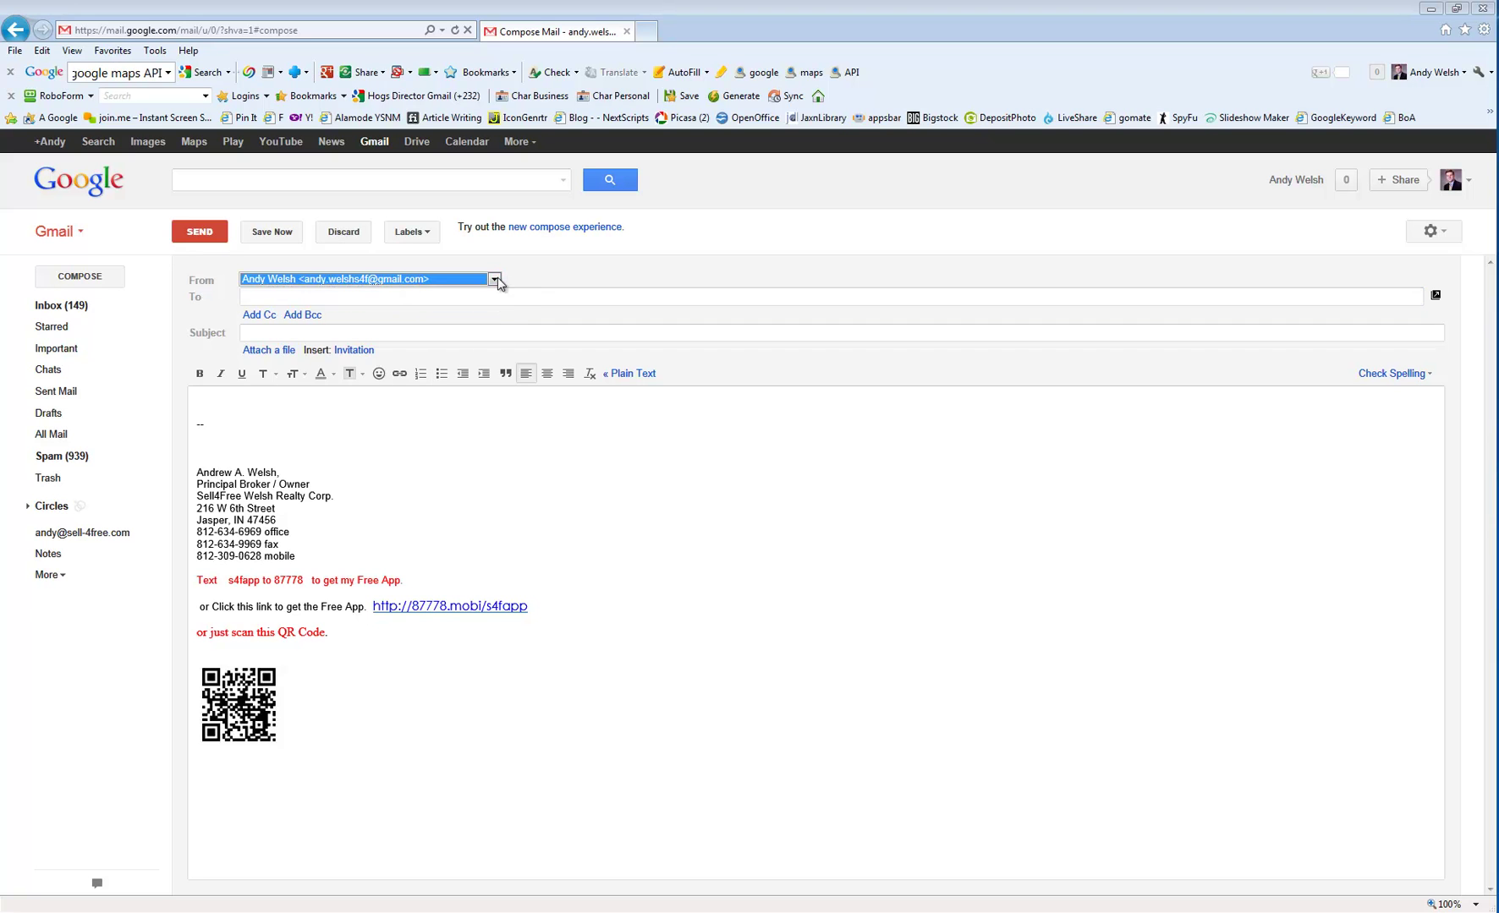
left_click(494, 280)
left_click(391, 302)
left_click(344, 298)
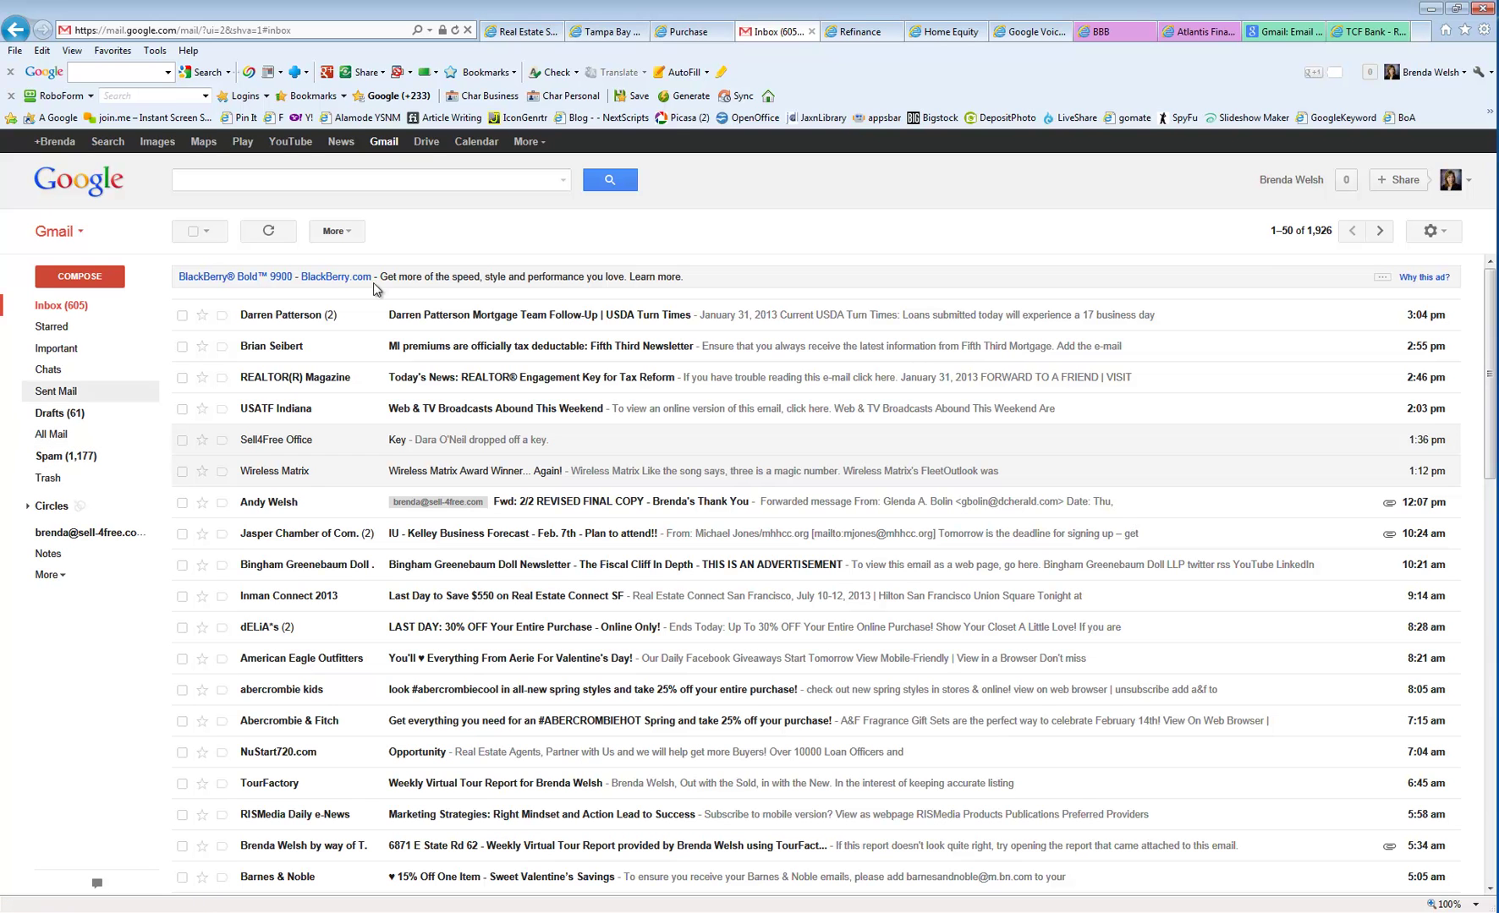
left_click(275, 235)
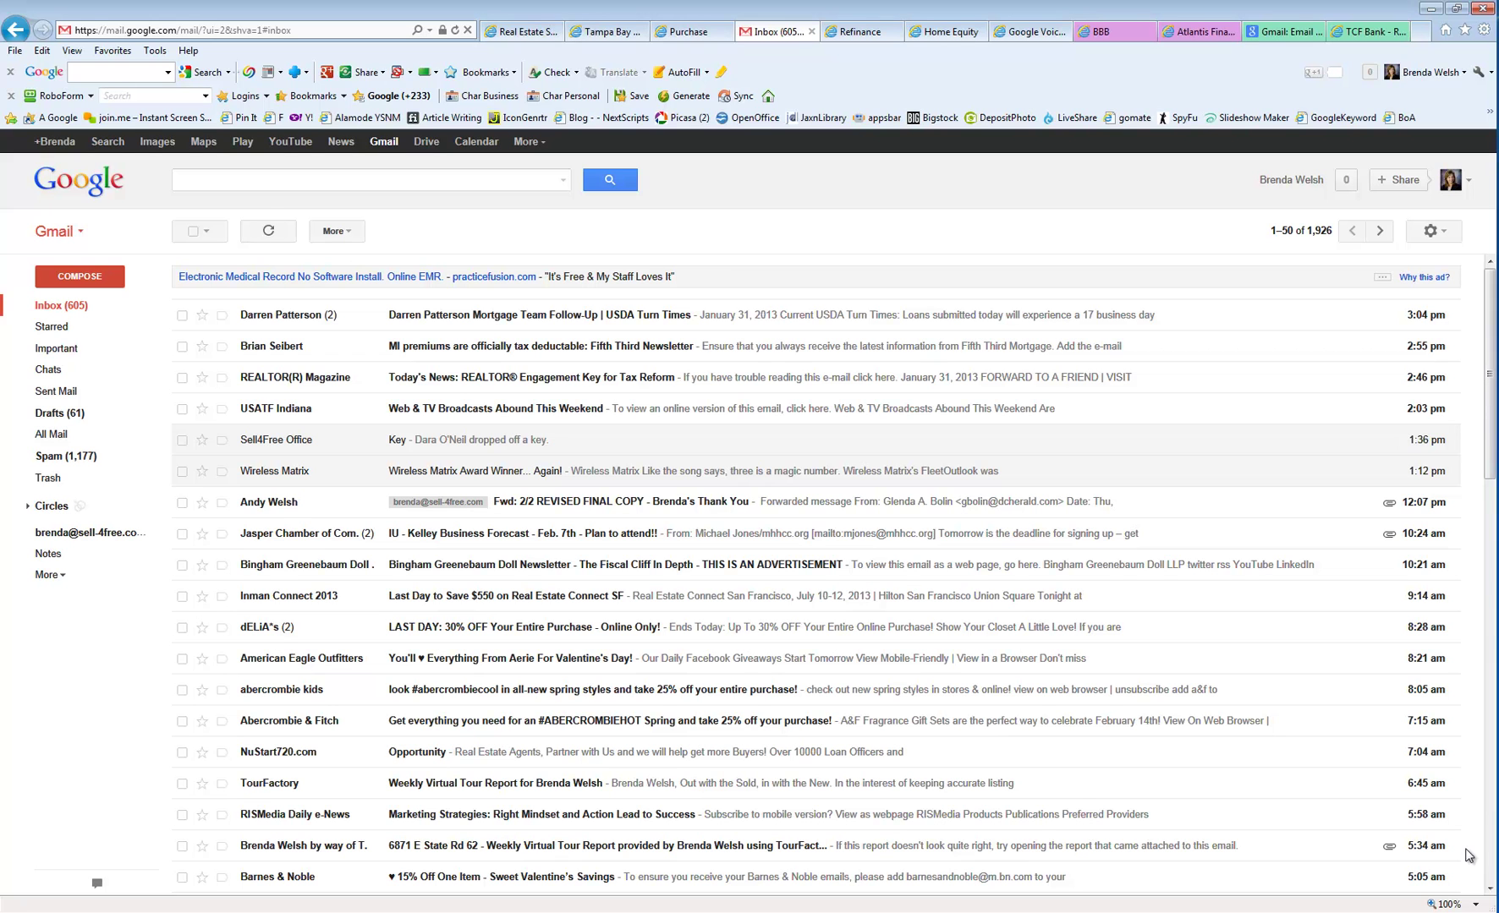
- Go to the Accounts and Import tab of Gmail's full Settings page
left_click(1433, 231)
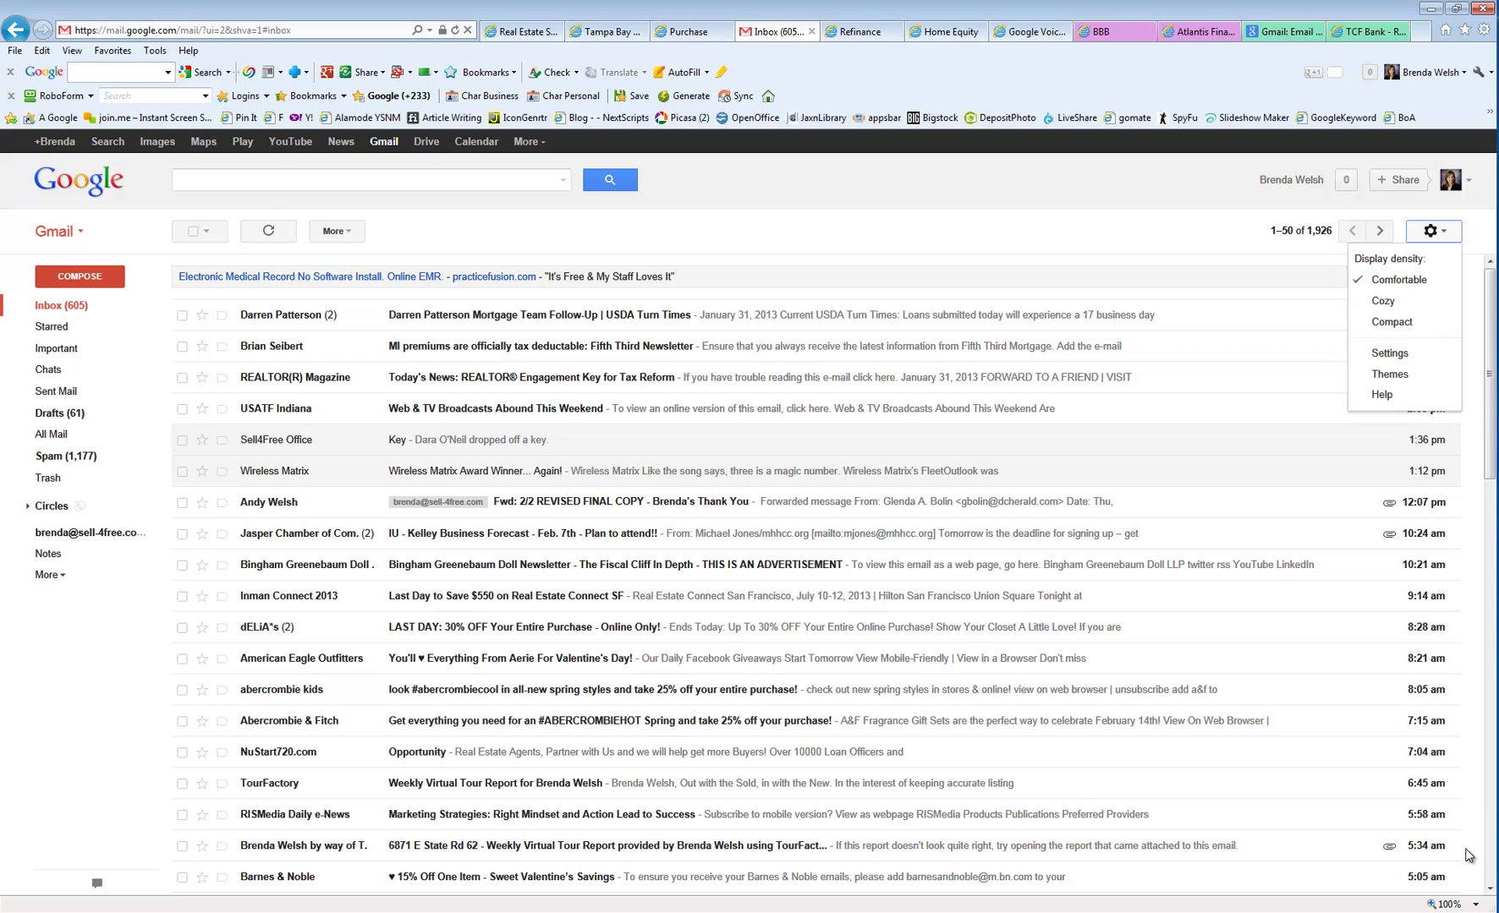
left_click(1393, 352)
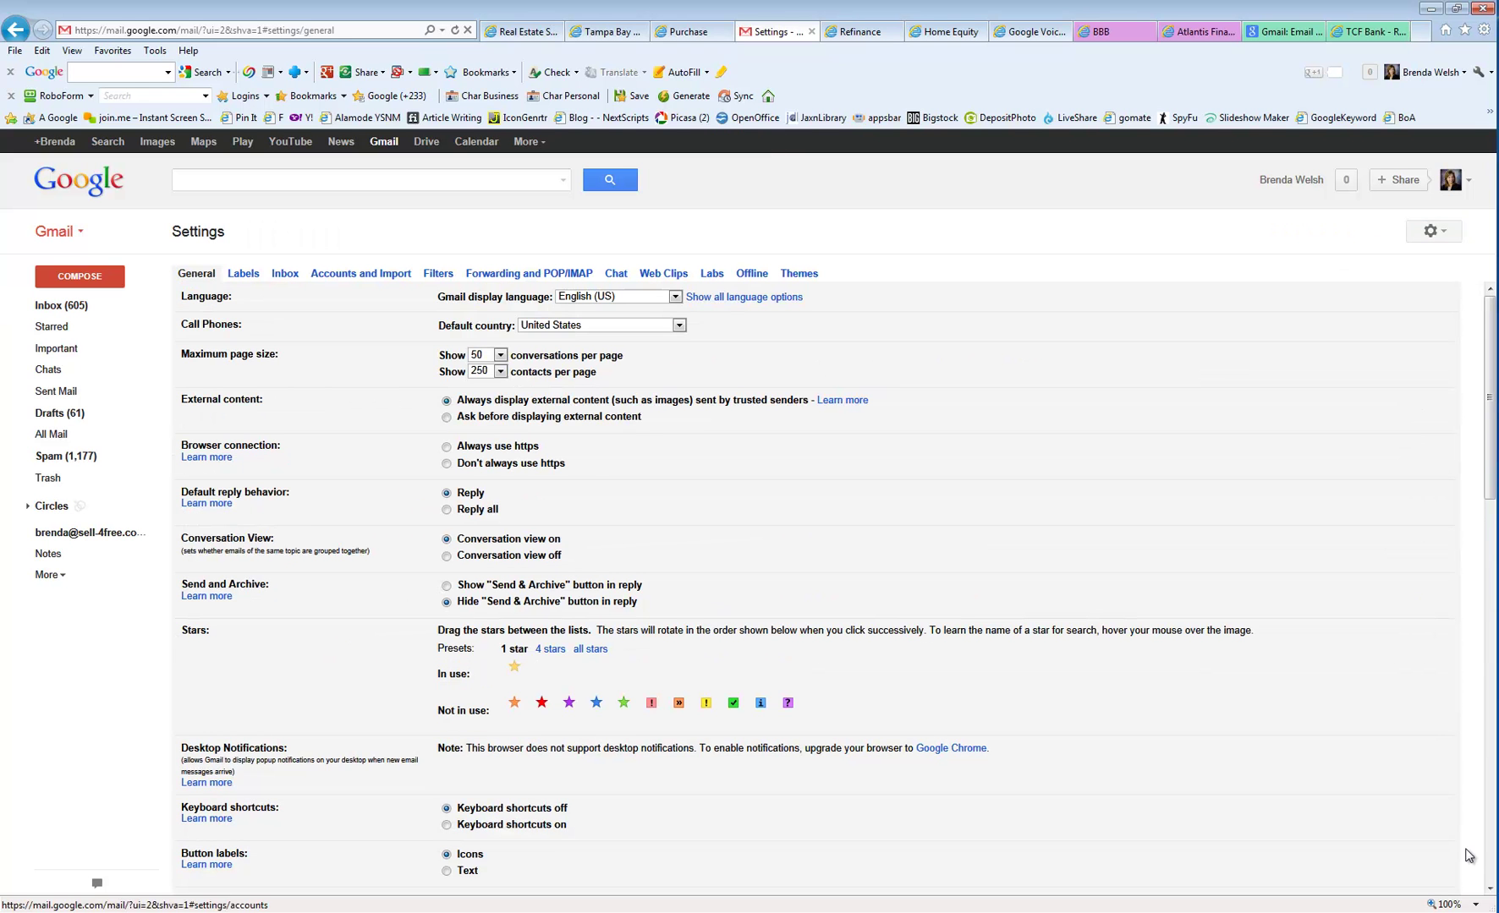
left_click(360, 273)
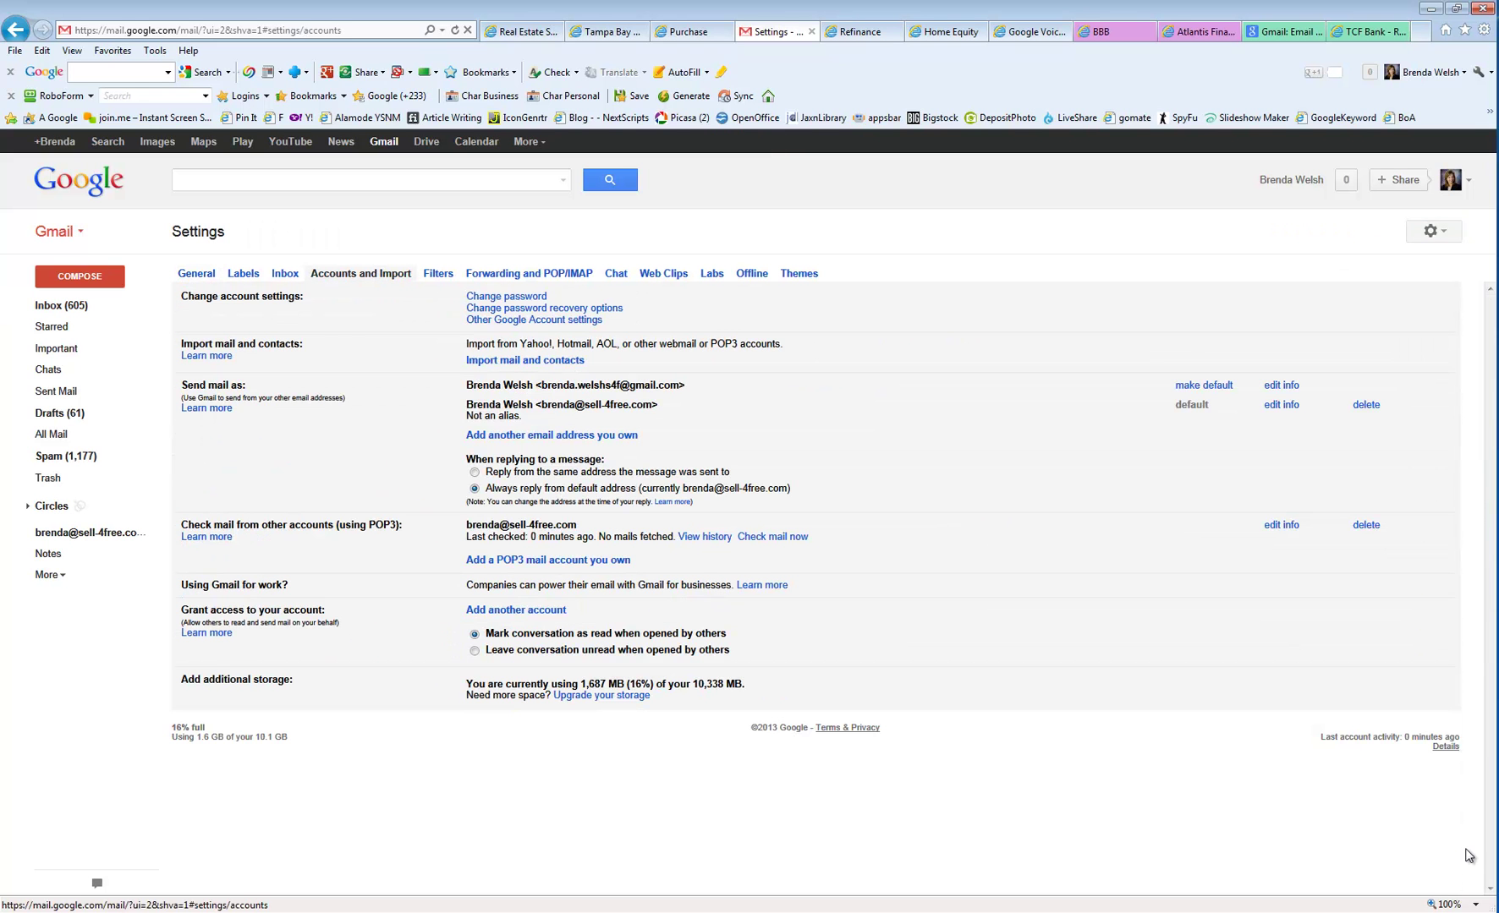